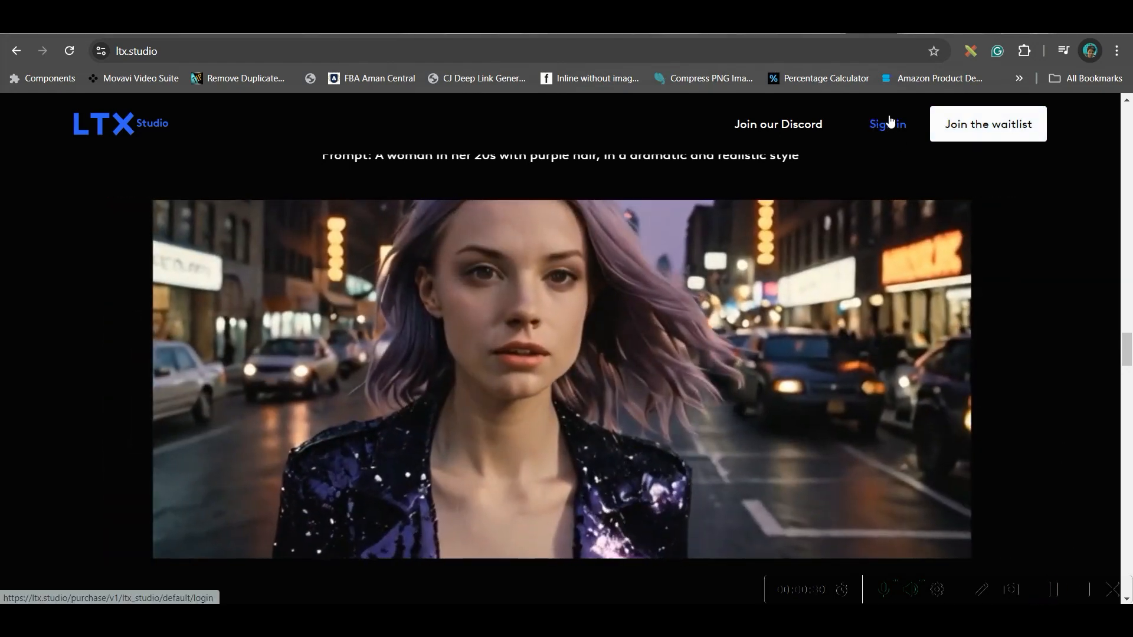
Sign in to LTX Studio, and switch to ChatGPT to review the multi-scene story about Alex, Rex and the Zorvians
click(890, 124)
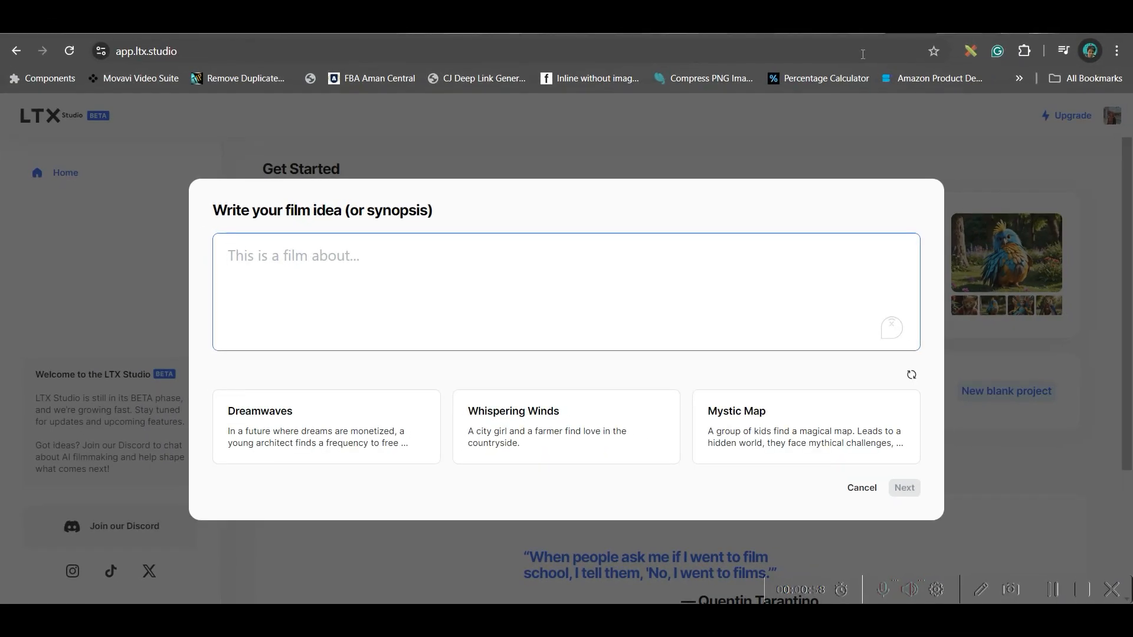
click(968, 19)
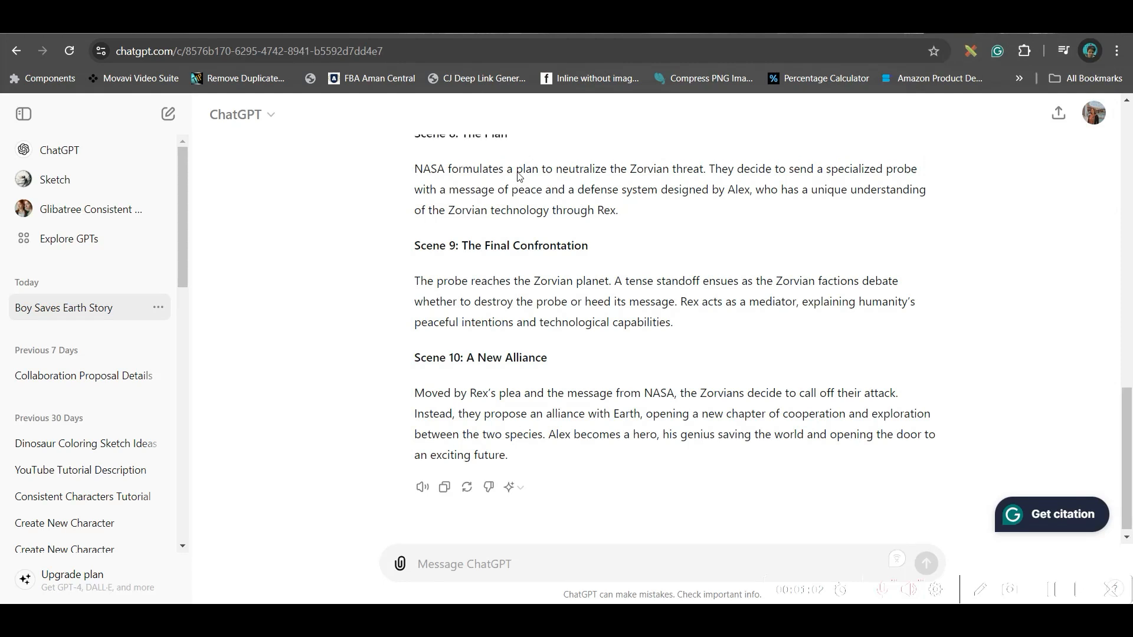
scroll(519, 227, up, 15)
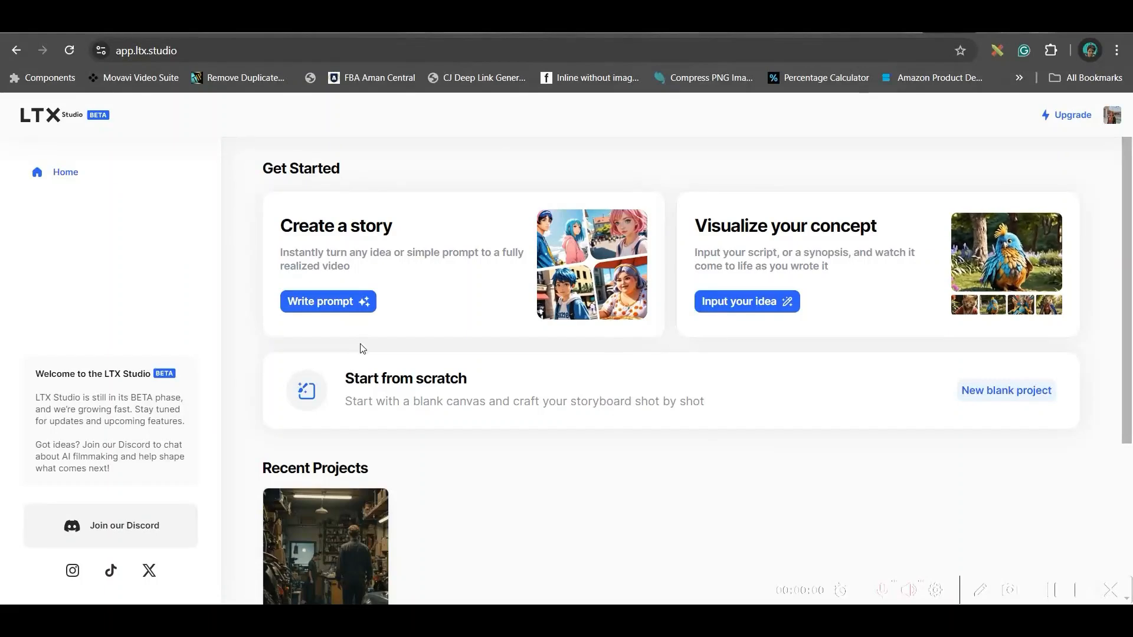
Create a story from a written prompt, pasting the ChatGPT story as the film idea, and continue to the project overview
click(307, 305)
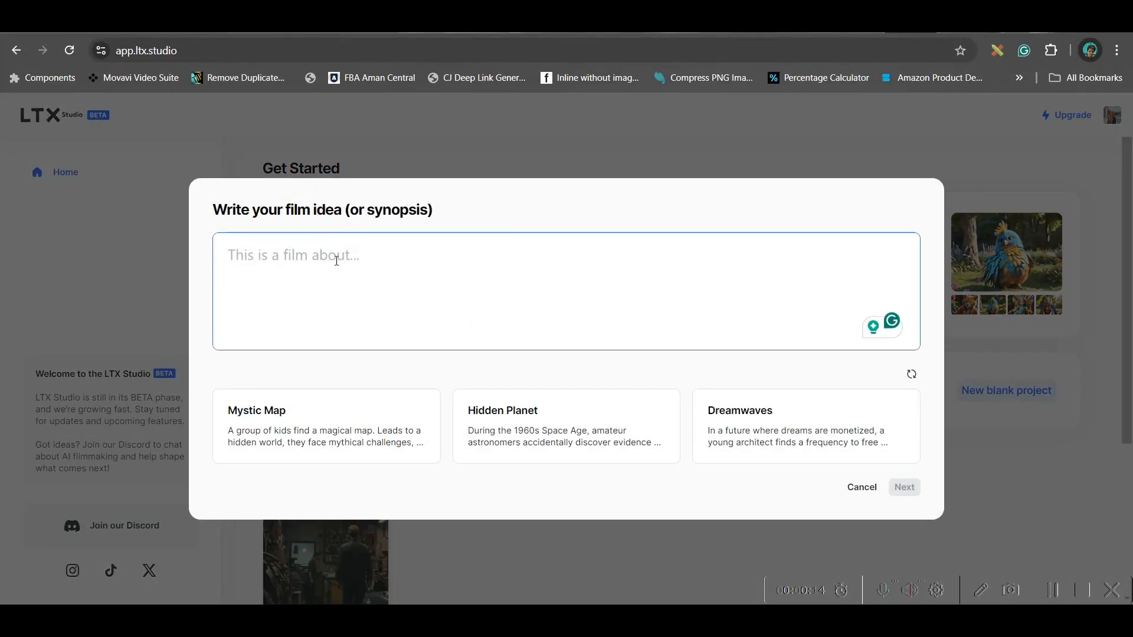
key(ctrl+v)
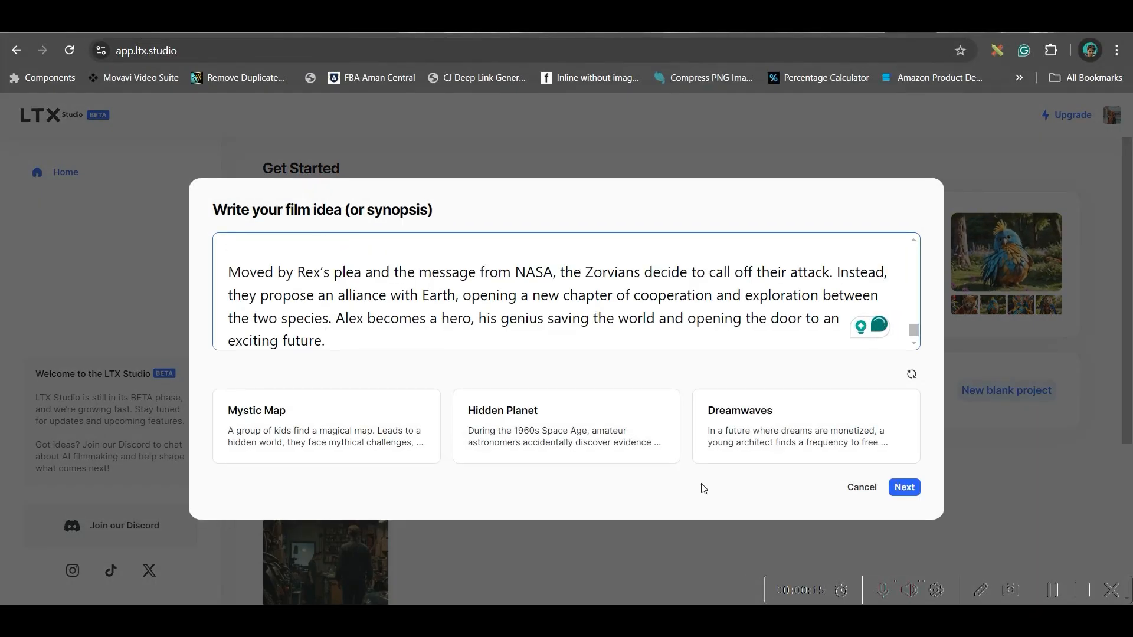
click(905, 488)
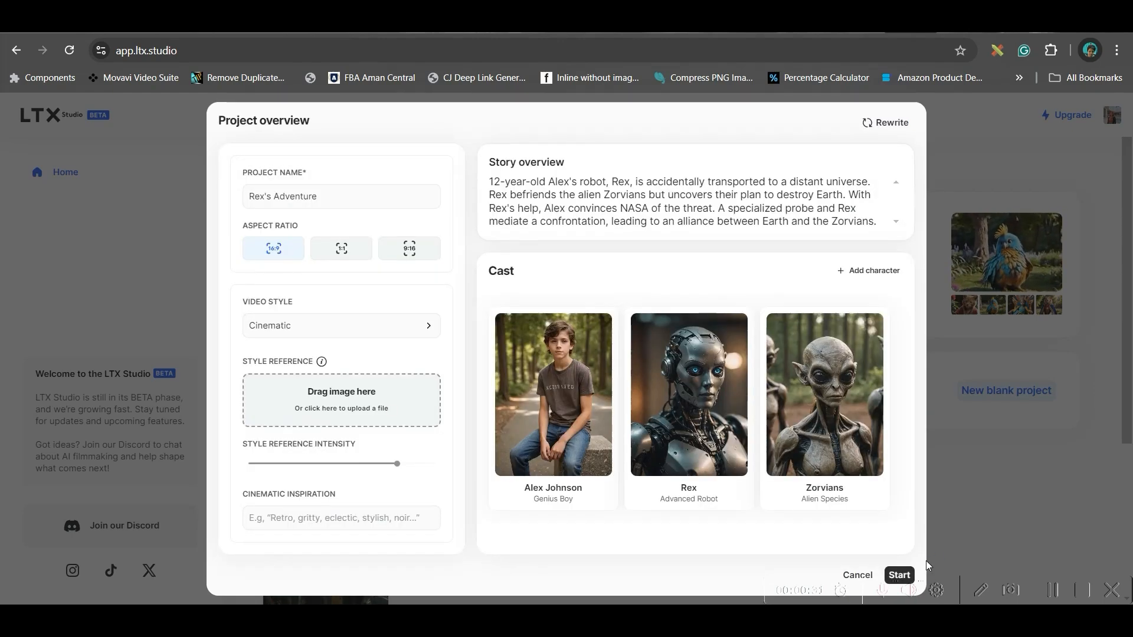
Set the project's video style to Comic book
mouse_move(859, 319)
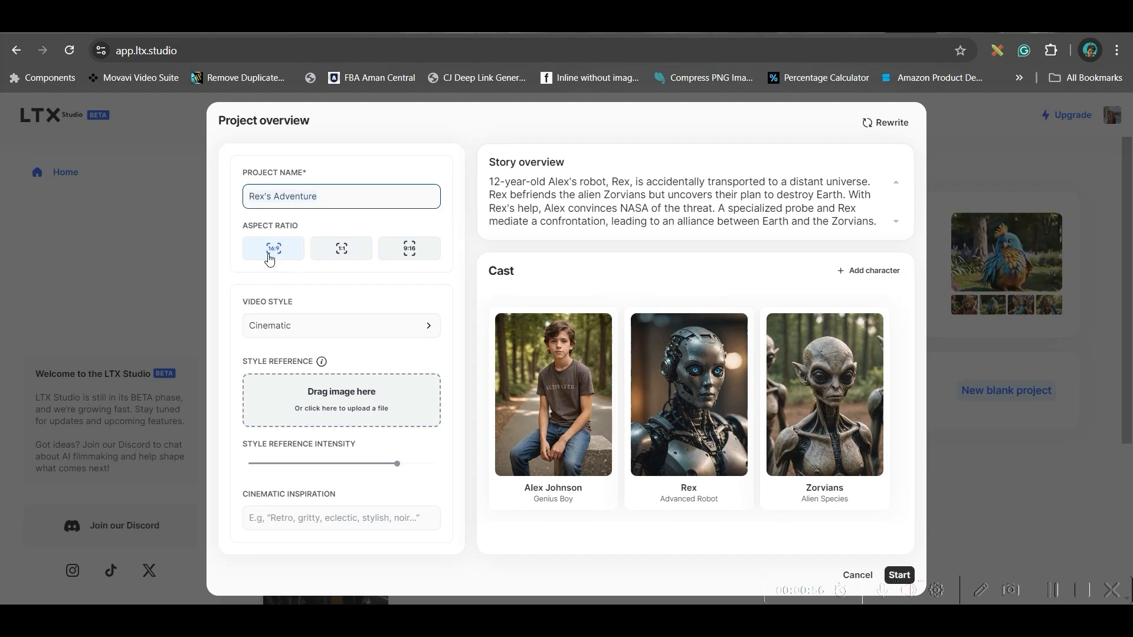
click(430, 327)
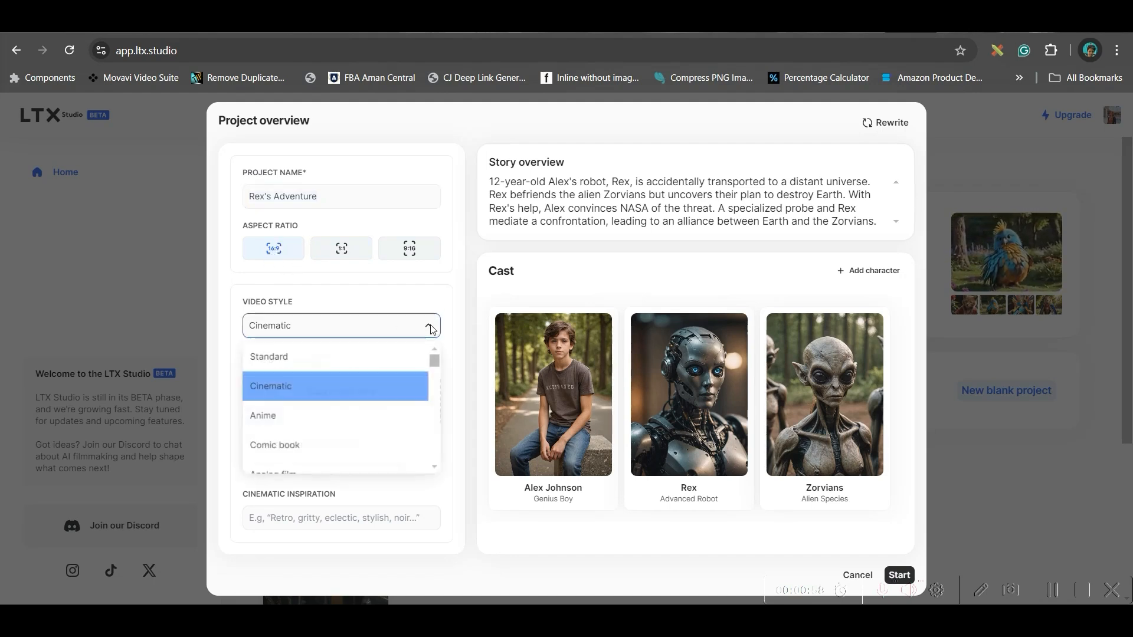
scroll(289, 437, down, 1)
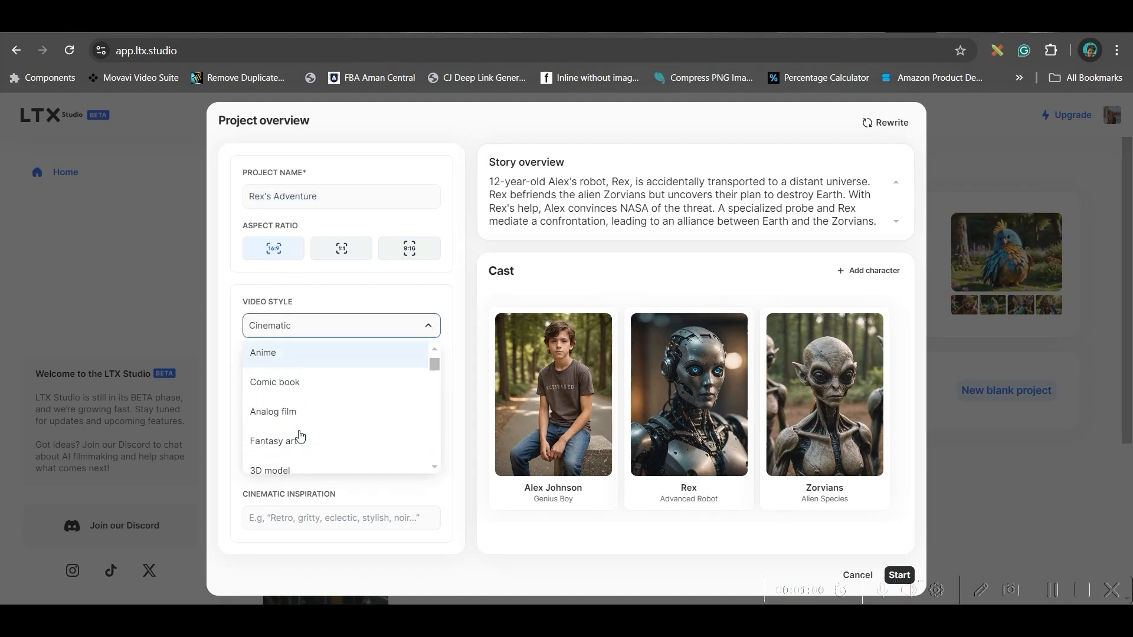
click(283, 383)
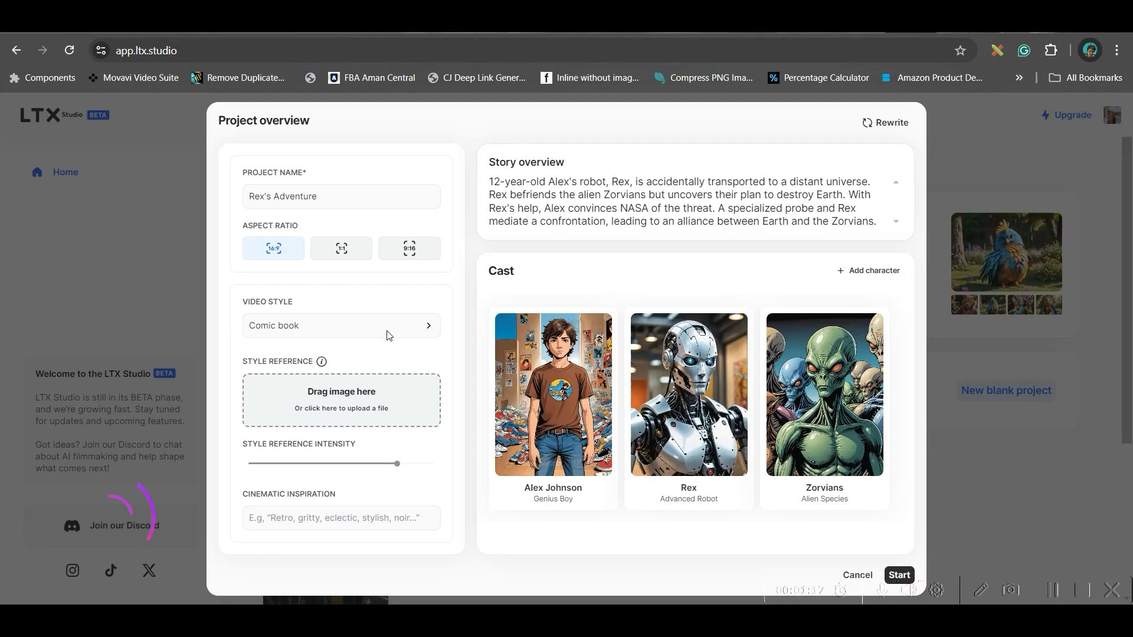
click(546, 466)
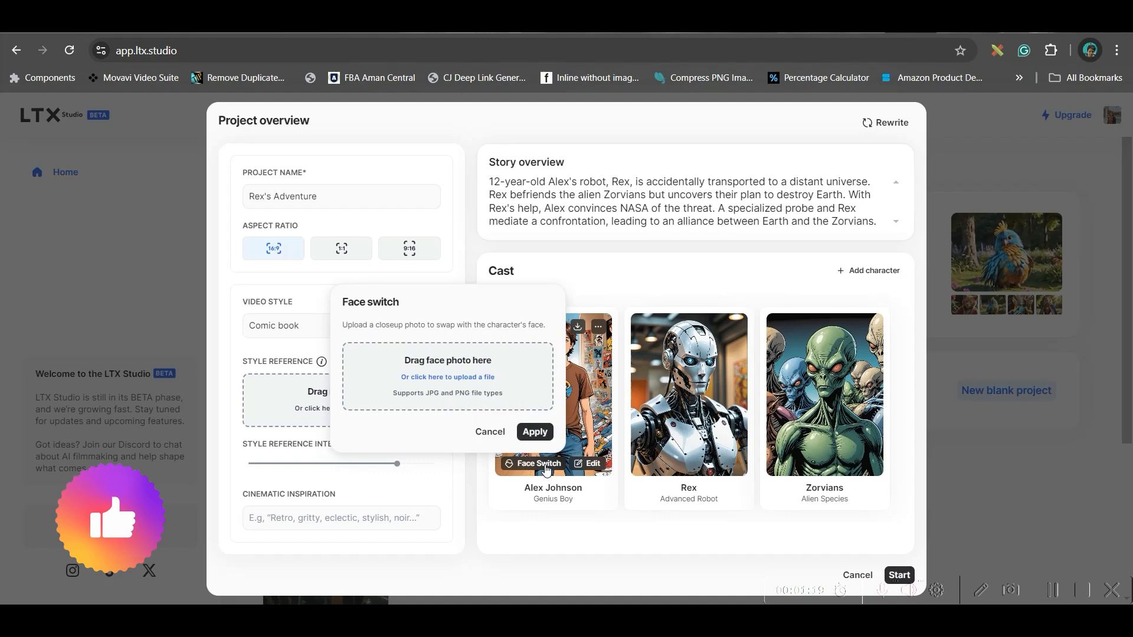
click(447, 377)
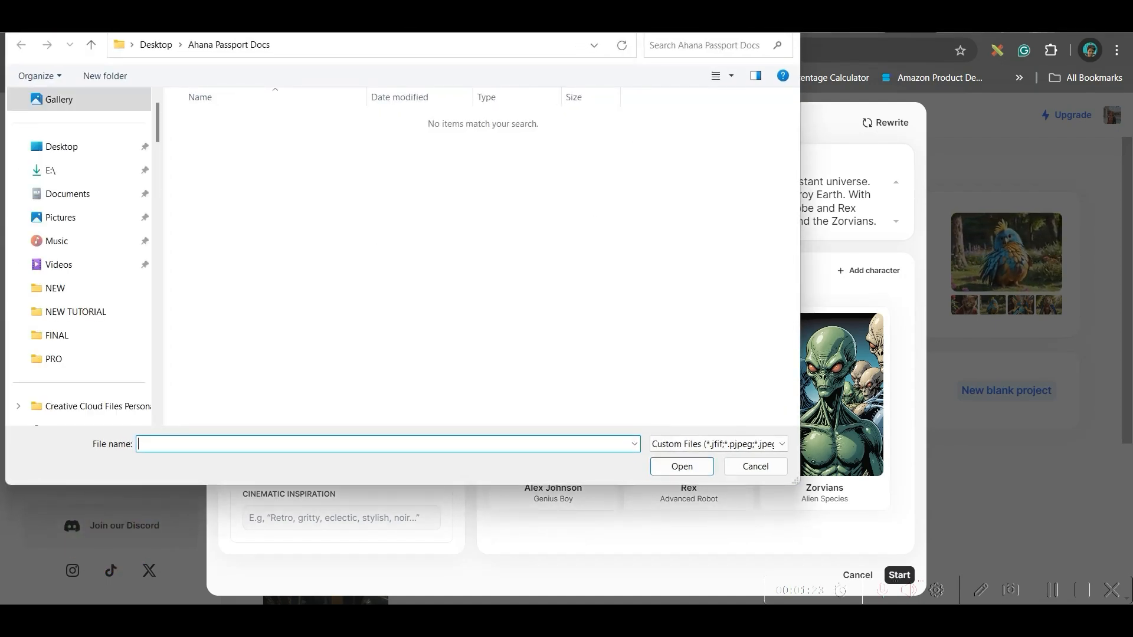
click(783, 21)
click(534, 432)
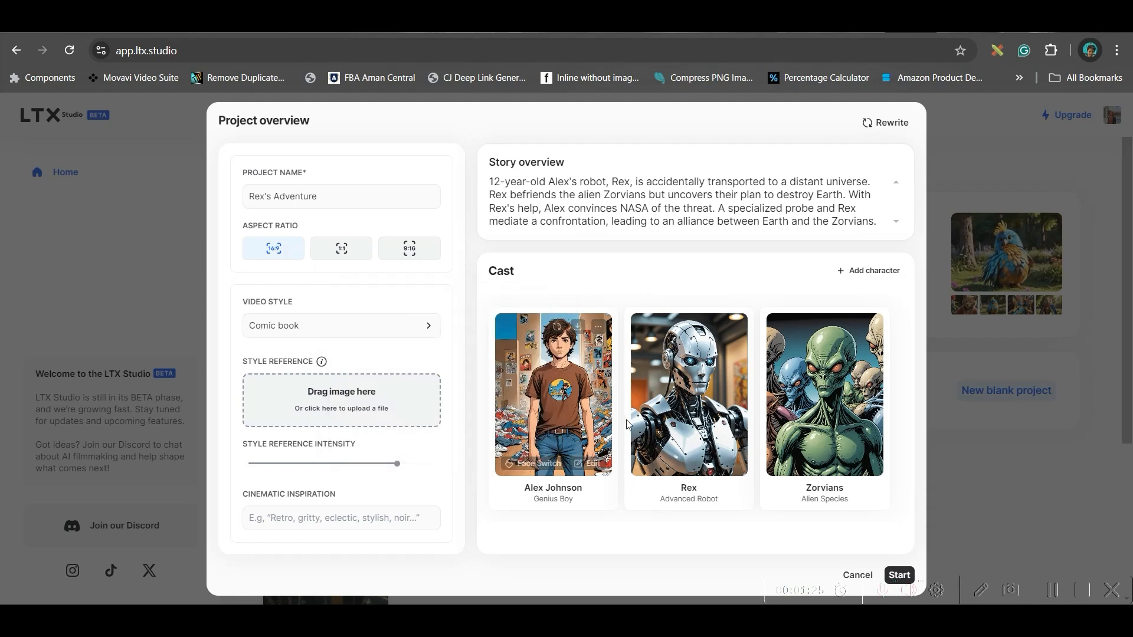
Browse the available video styles and set the project's video style to Neonpunk
click(388, 328)
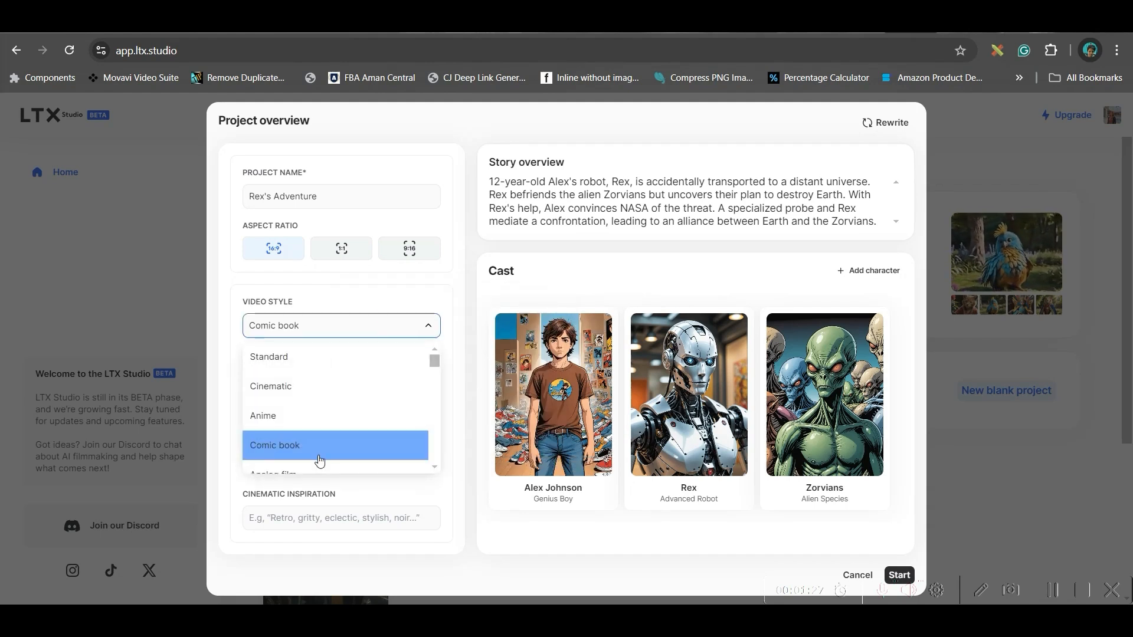
scroll(321, 413, down, 2)
scroll(321, 437, down, 4)
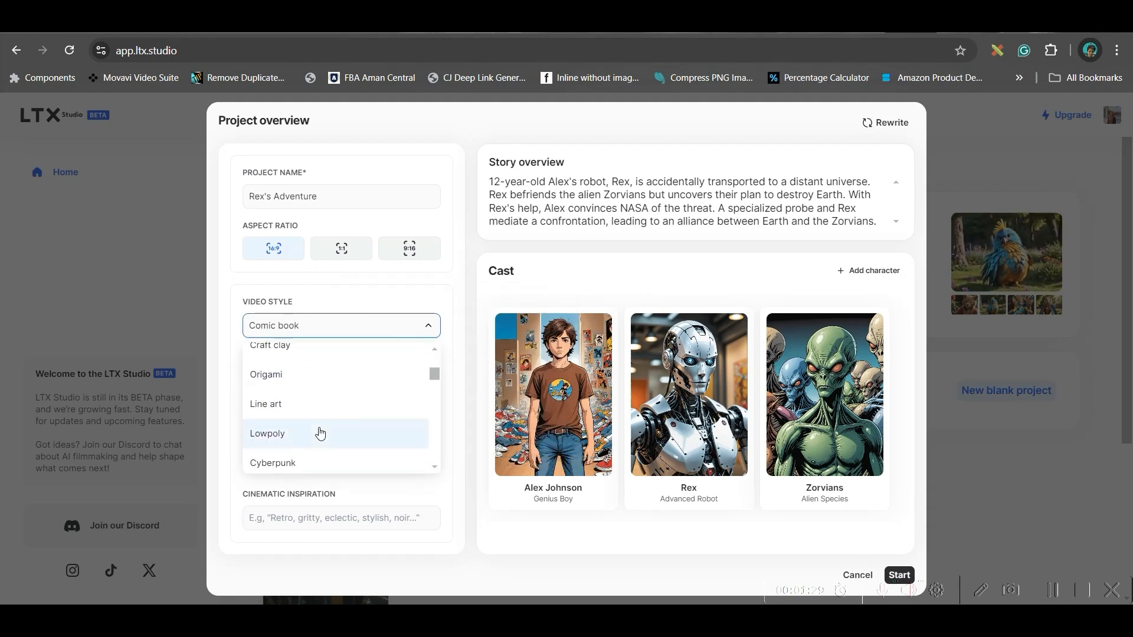
scroll(325, 428, down, 5)
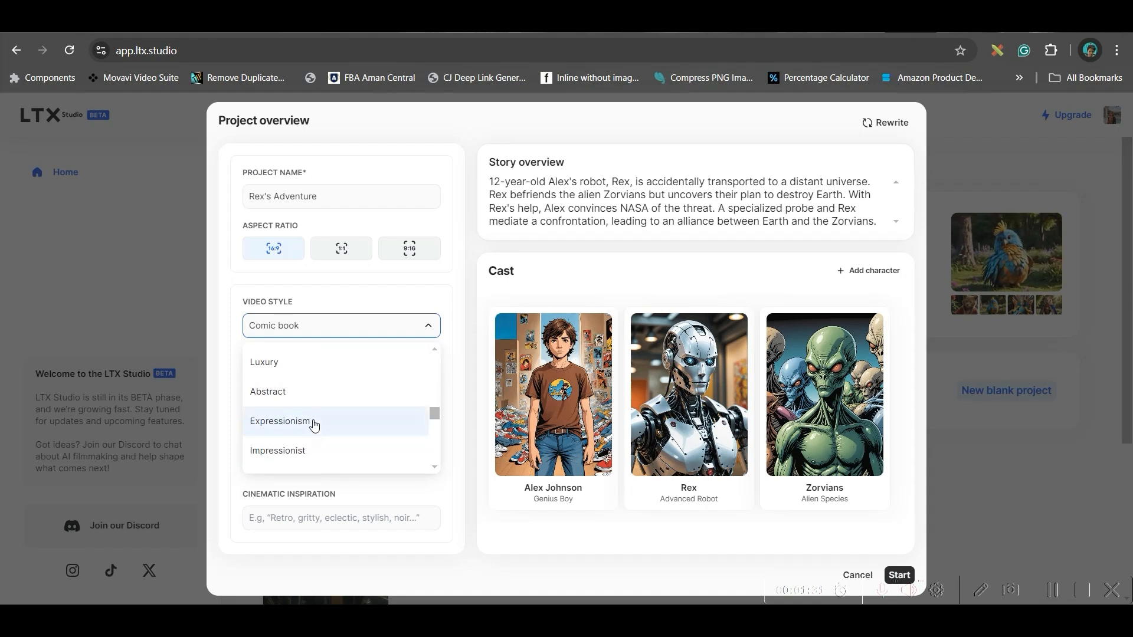
scroll(338, 424, down, 4)
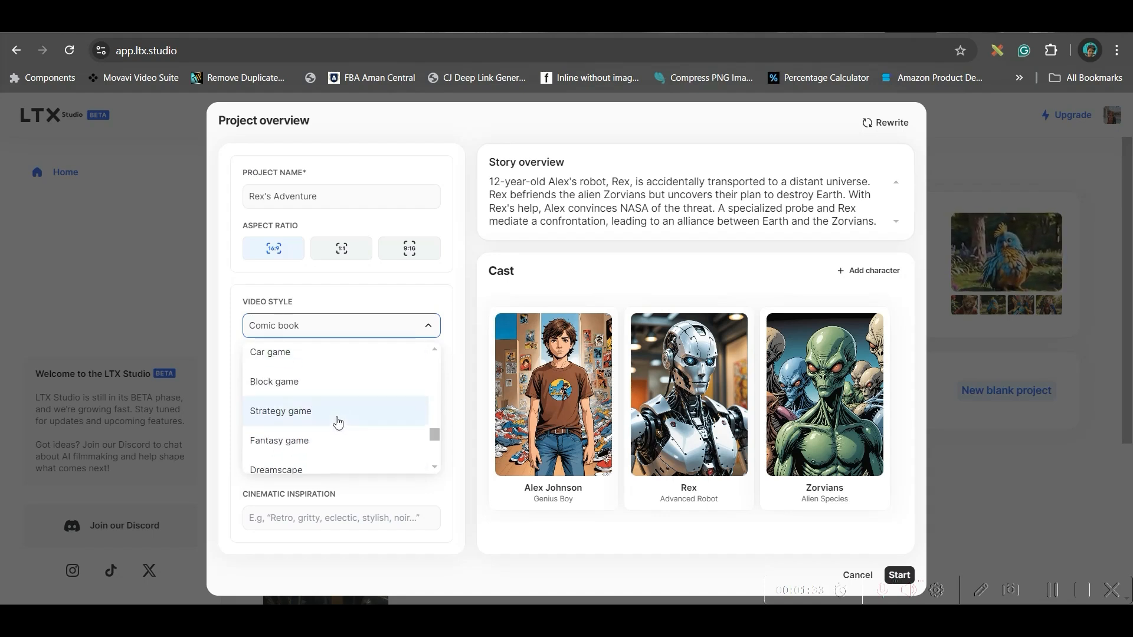
scroll(328, 414, down, 4)
scroll(310, 426, down, 1)
scroll(319, 437, up, 5)
scroll(316, 378, up, 5)
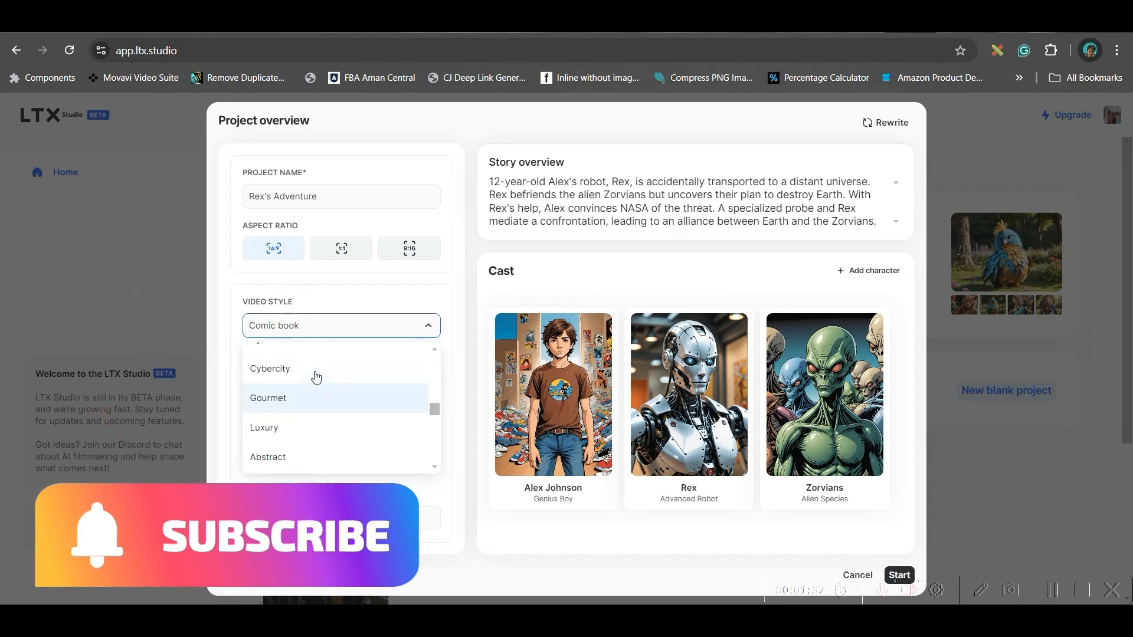
scroll(325, 376, up, 4)
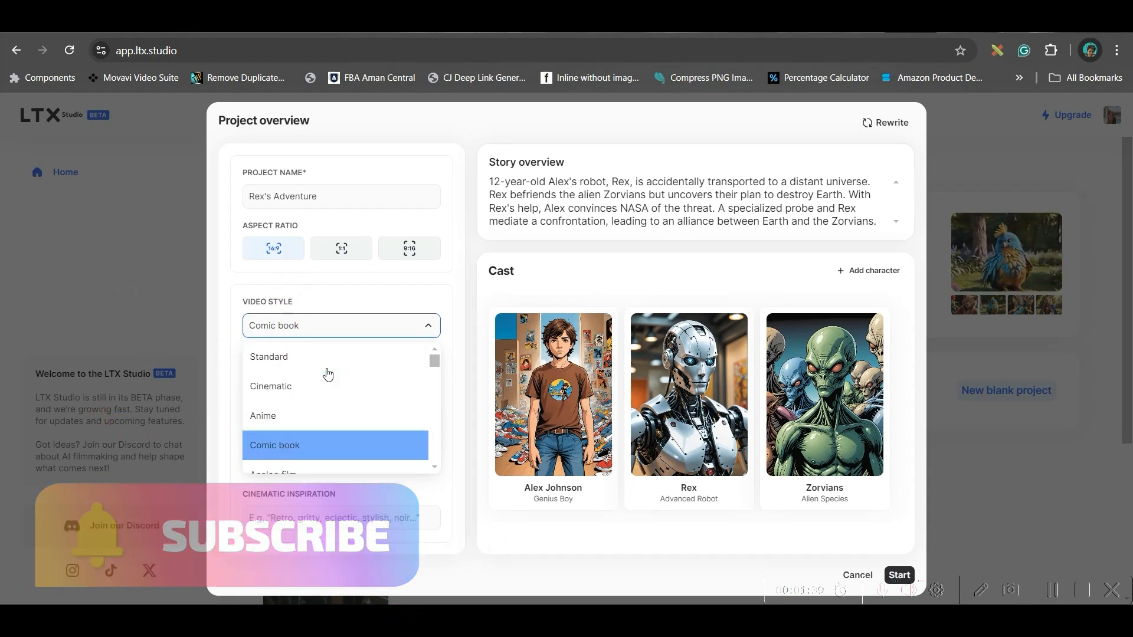
scroll(328, 384, down, 5)
scroll(329, 385, down, 2)
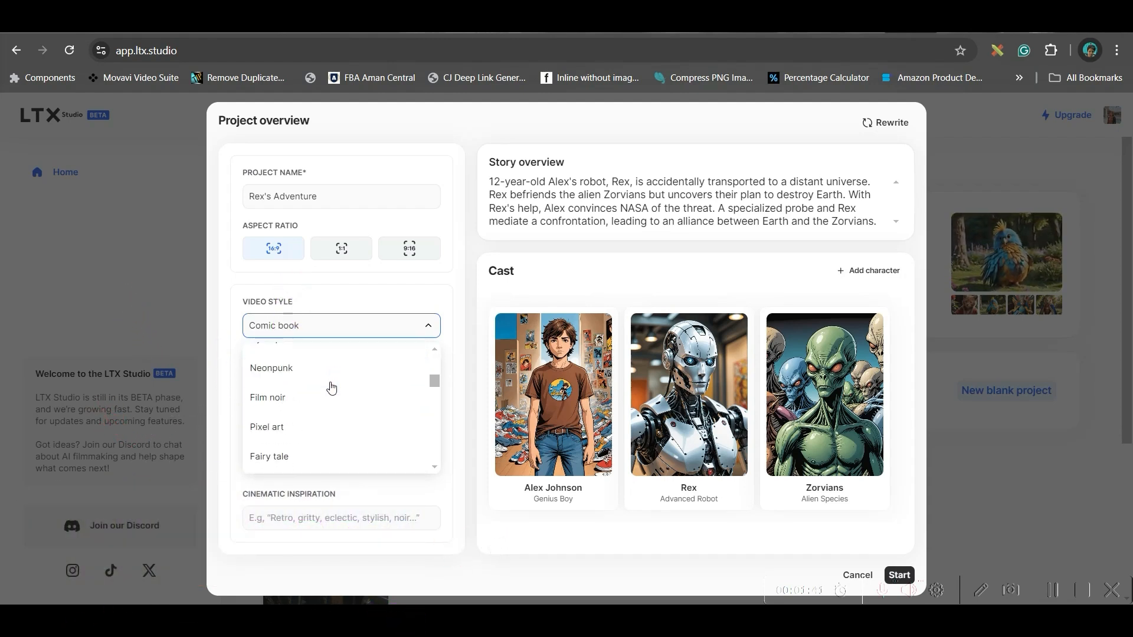
scroll(337, 387, up, 3)
scroll(336, 388, down, 2)
click(347, 416)
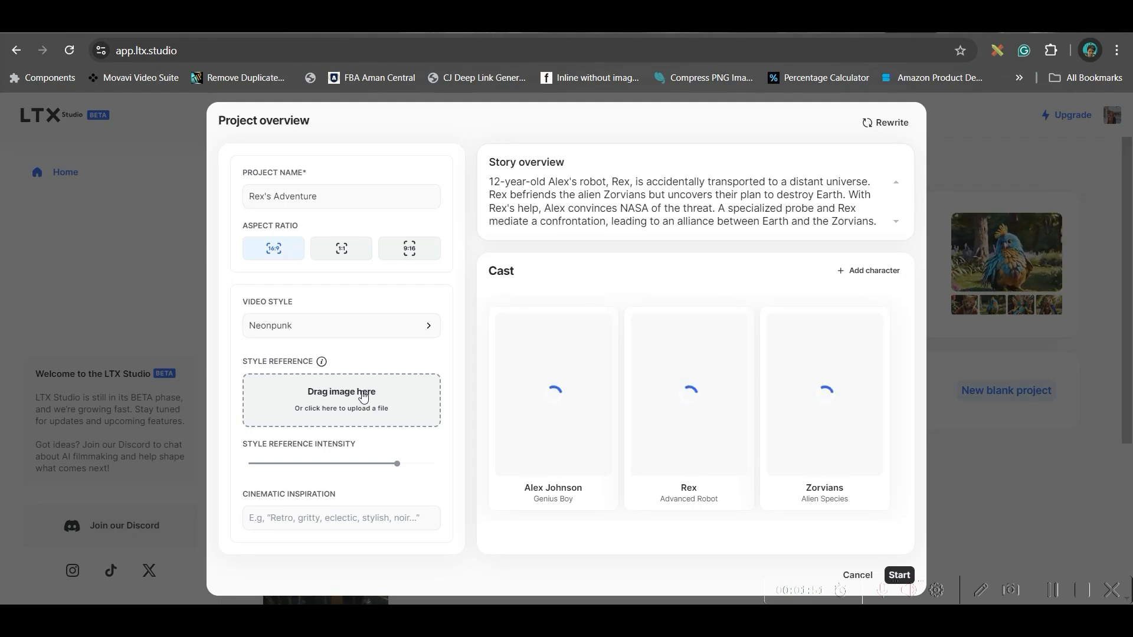
Upload the image whose name starts with alchemyrefiner_alchemymagi from the E:\ drive as the style reference
click(795, 33)
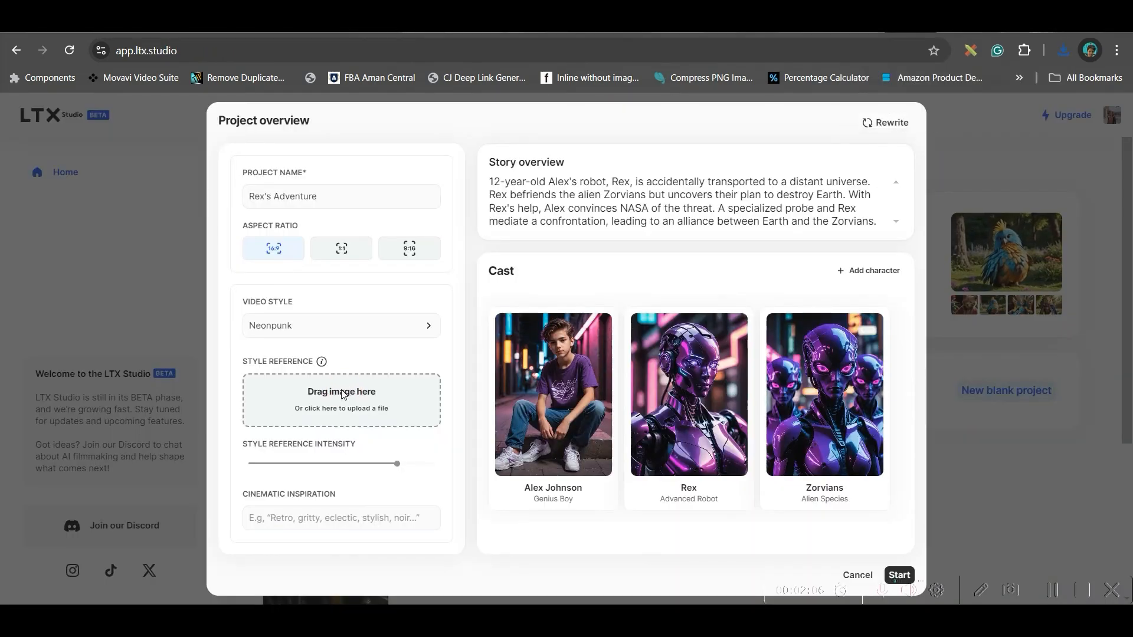
click(344, 395)
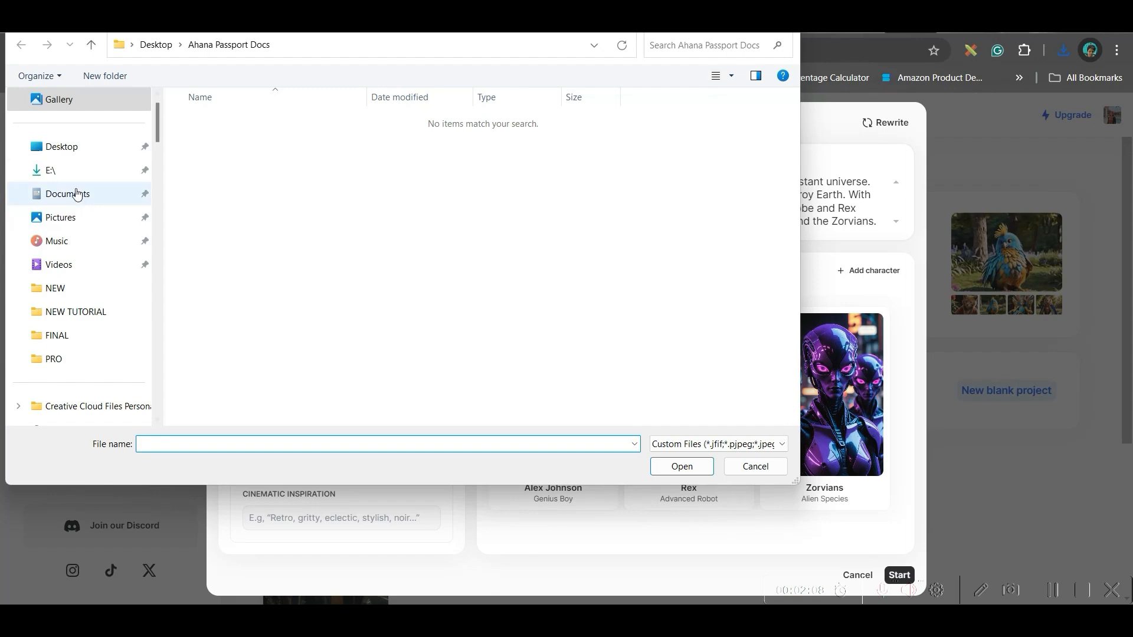
click(51, 169)
click(223, 171)
click(683, 466)
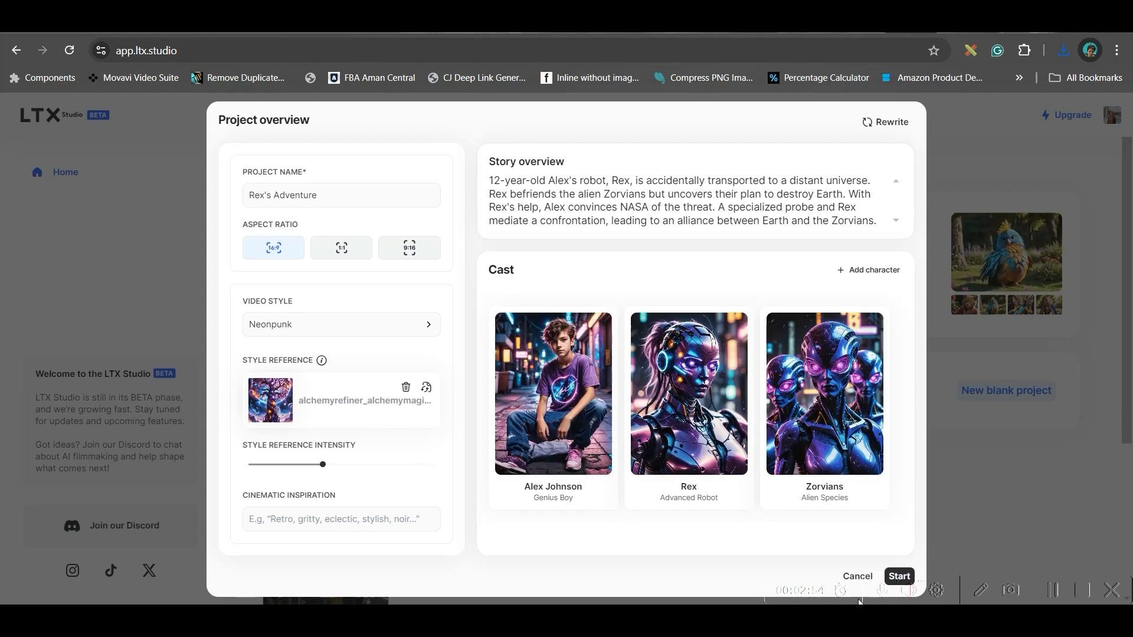
Start the project to generate its storyboard, and look over the shots of Scenes 1 and 2
click(899, 577)
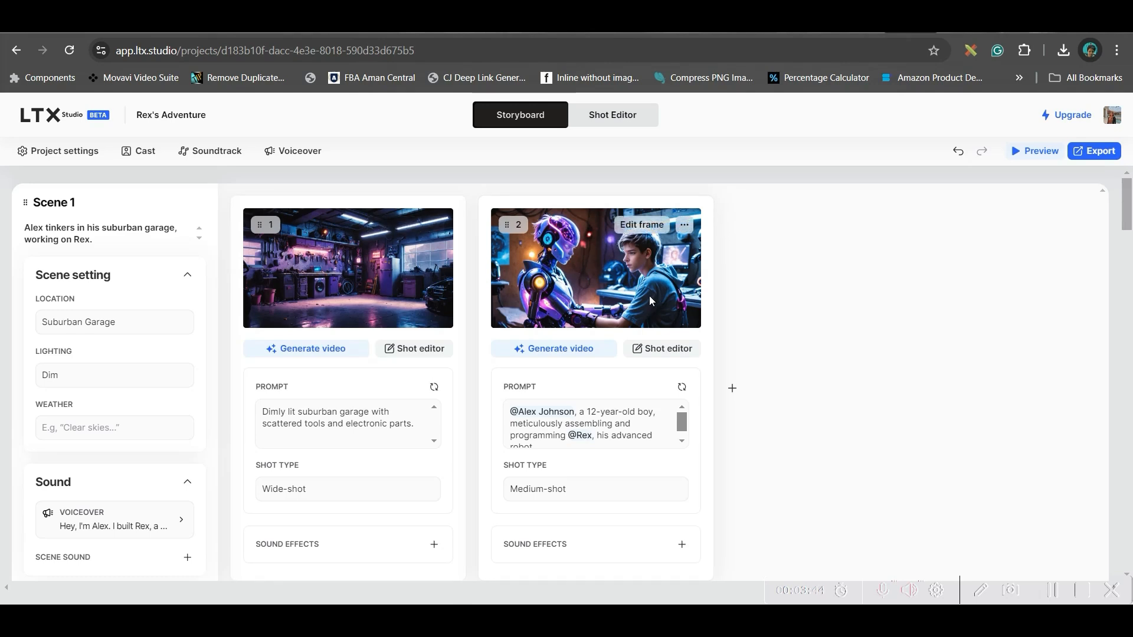
scroll(347, 369, down, 2)
scroll(767, 295, down, 4)
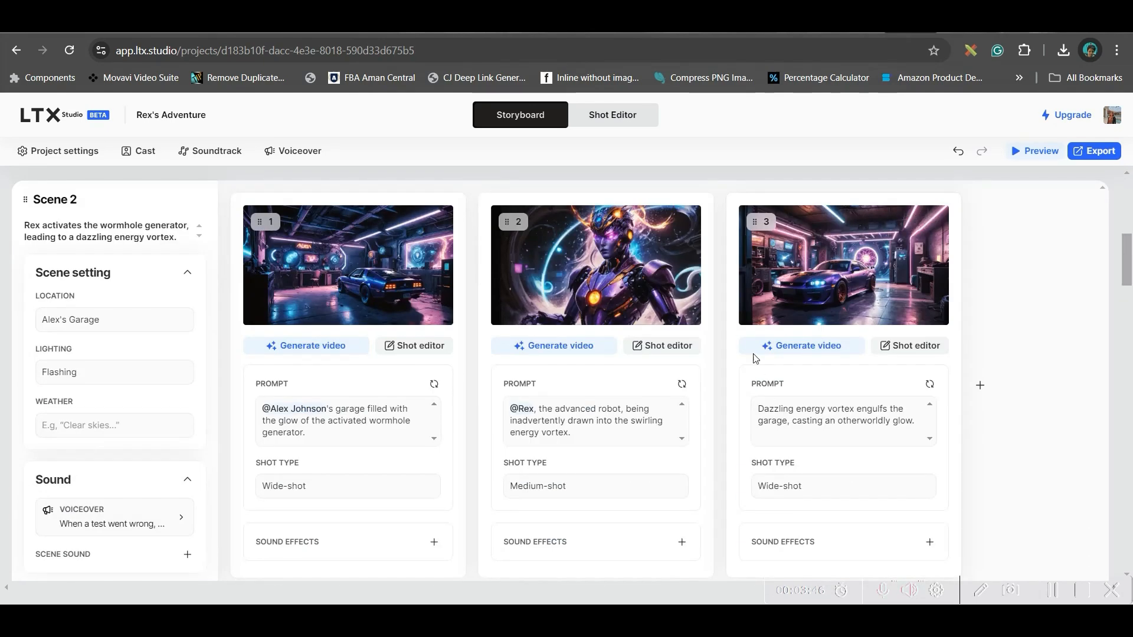
scroll(759, 354, up, 6)
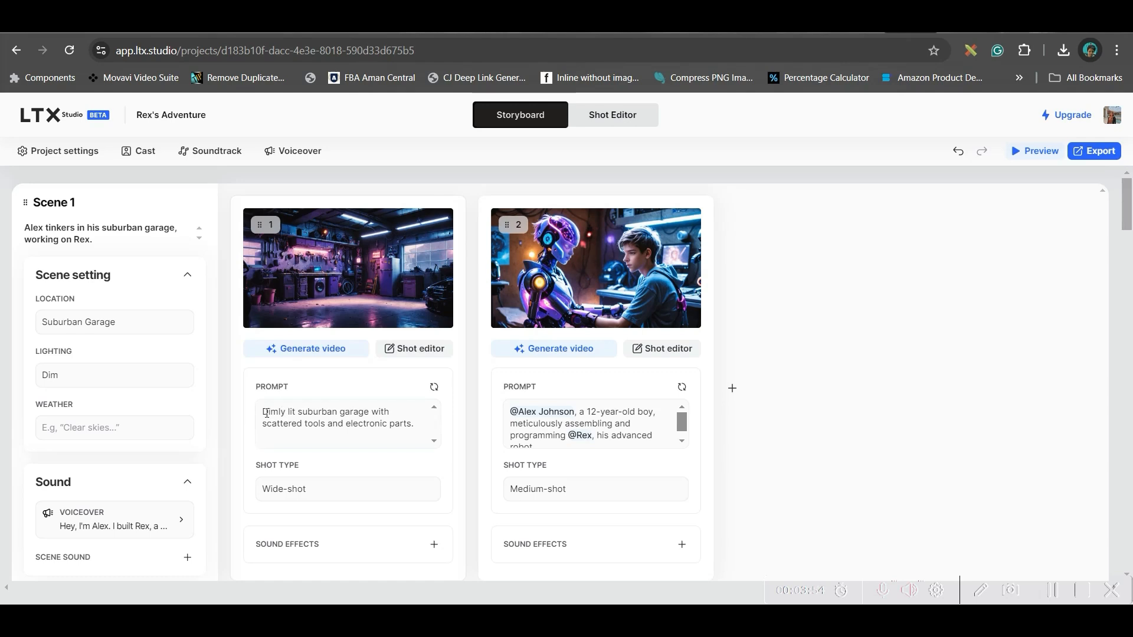
Examine the prompt and the available shot types of Scene 1's first shot, keeping Wide-shot
drag(266, 413, 414, 437)
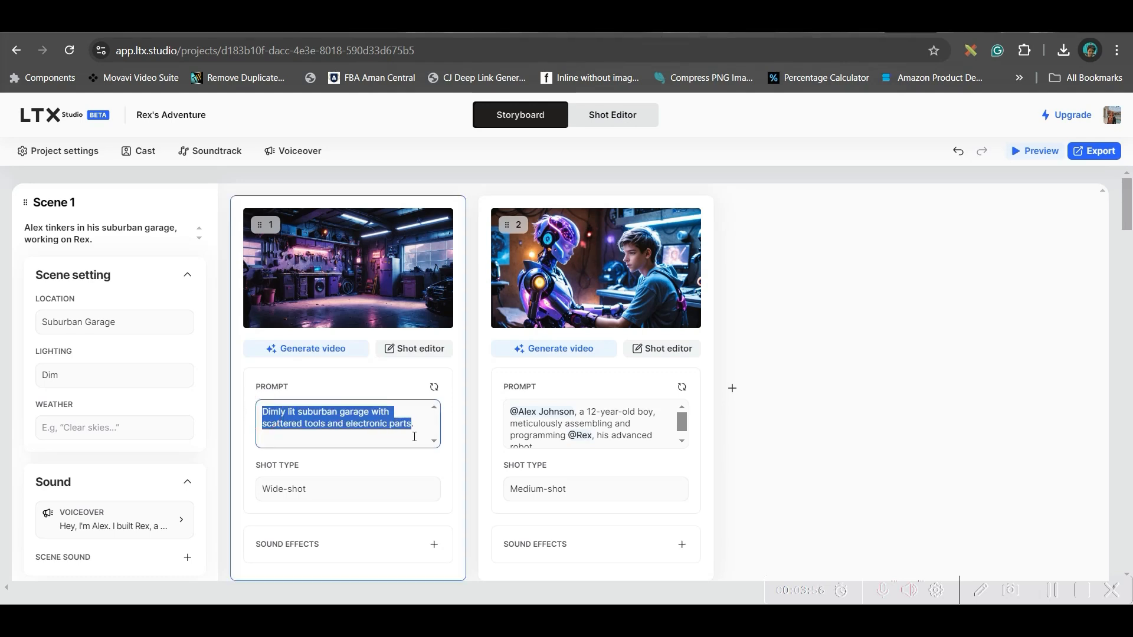
click(345, 493)
scroll(380, 458, down, 3)
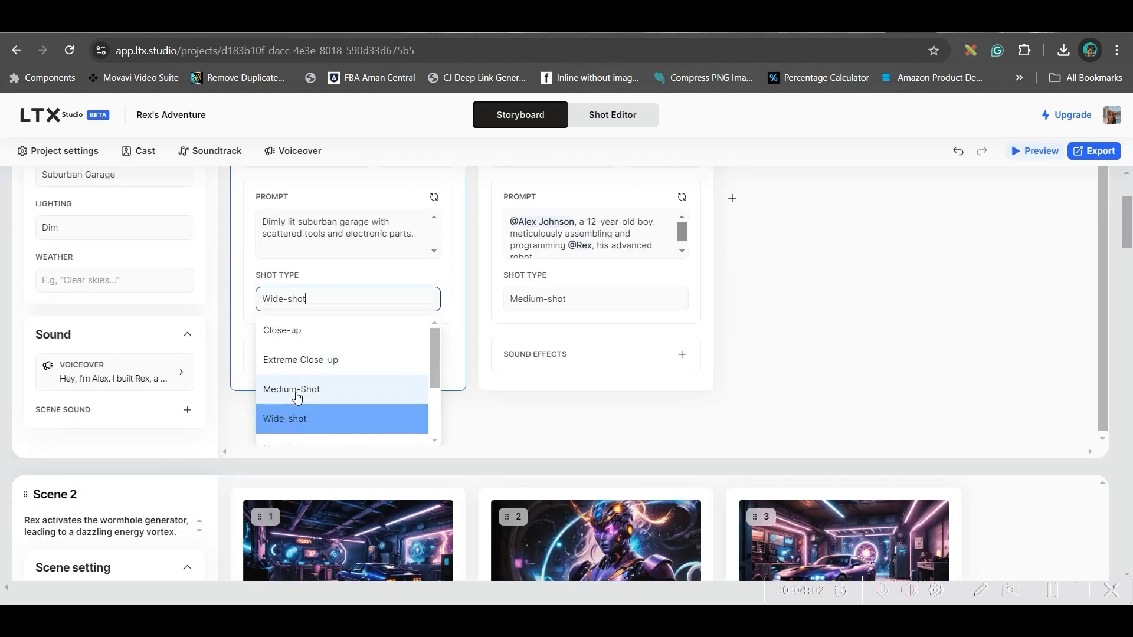
scroll(296, 423, down, 2)
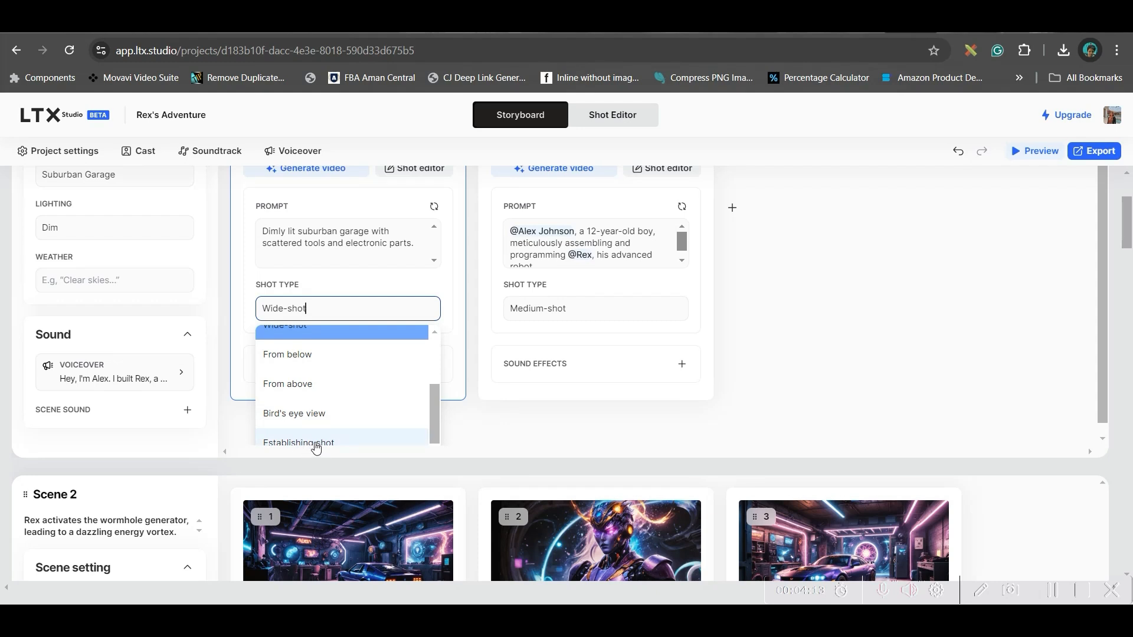
scroll(331, 330, up, 1)
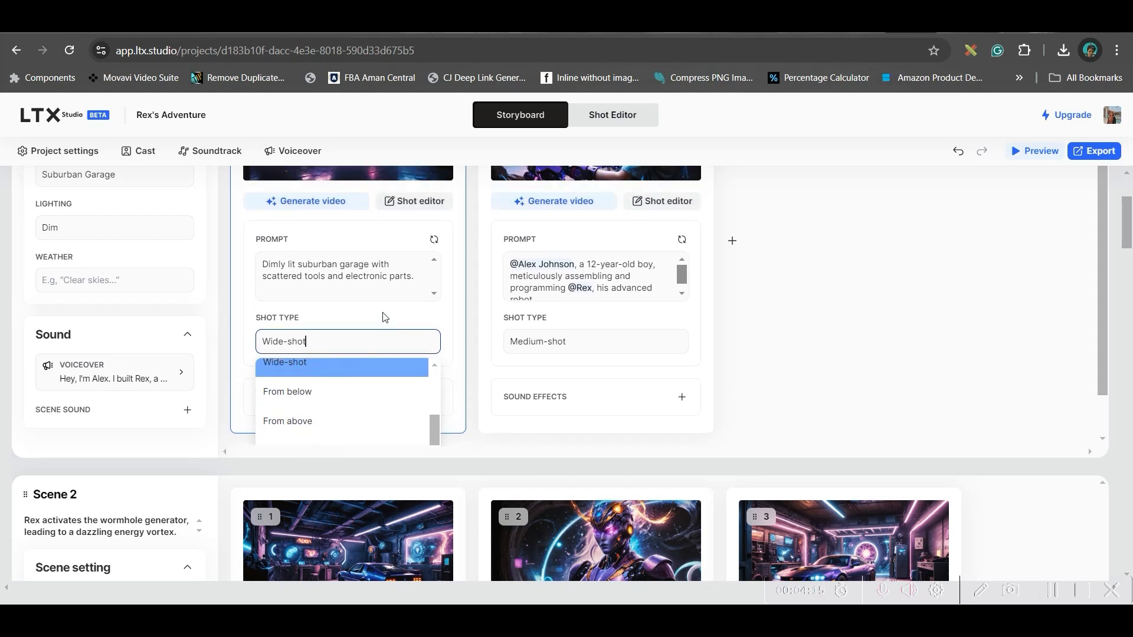
click(411, 371)
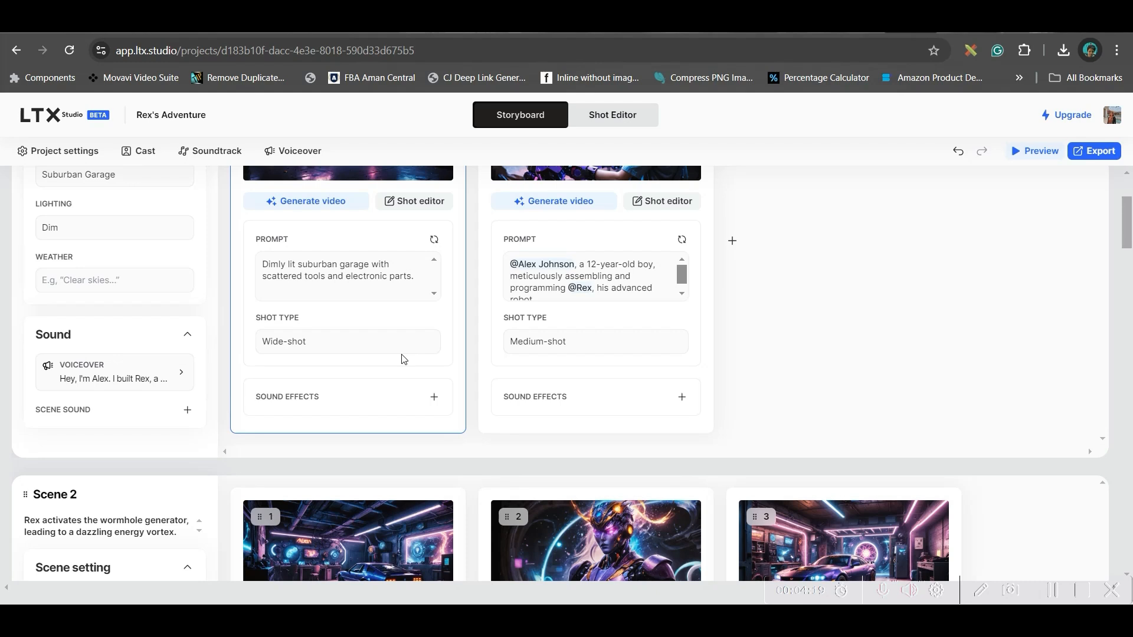
scroll(405, 248, up, 3)
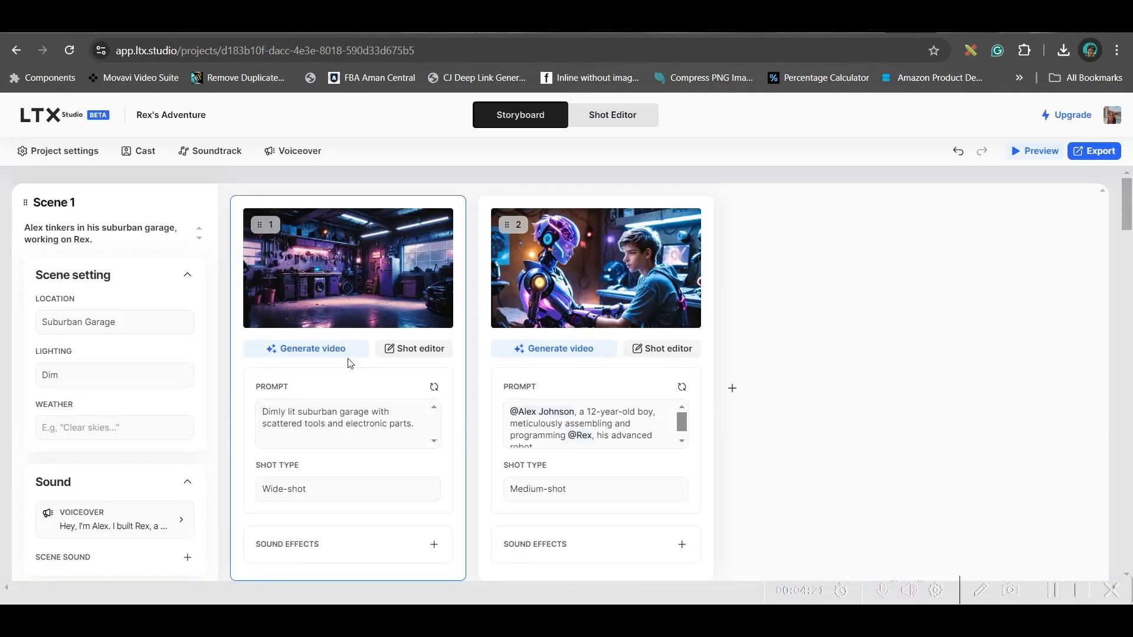
Open Scene 1's first shot in the shot editor and select its seed value
click(416, 351)
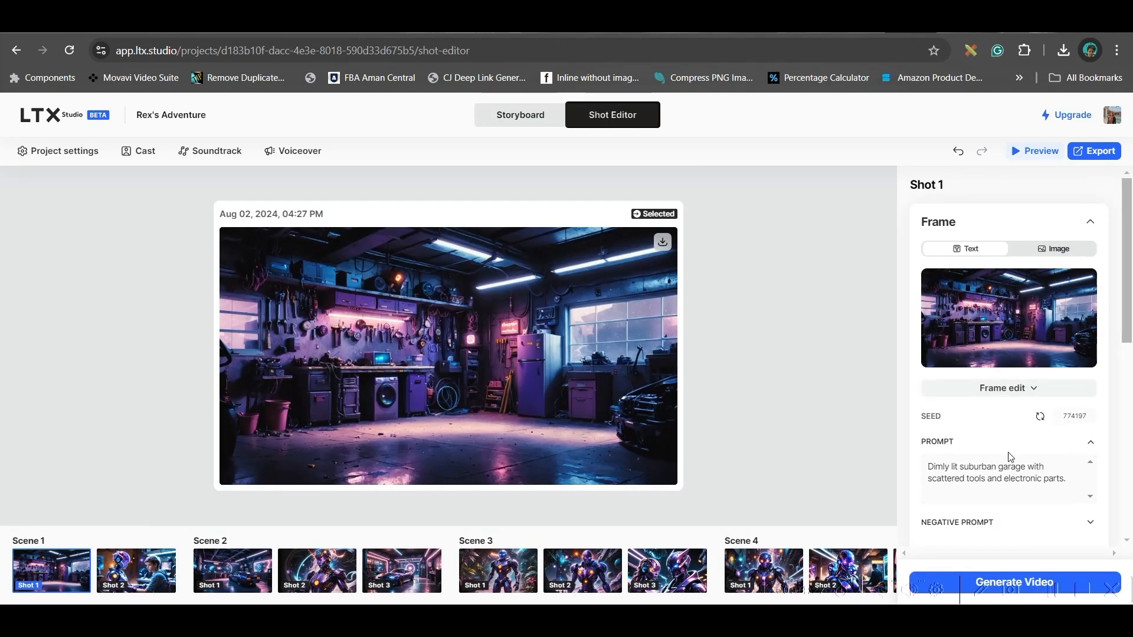
click(1064, 417)
drag(1064, 417, 1101, 426)
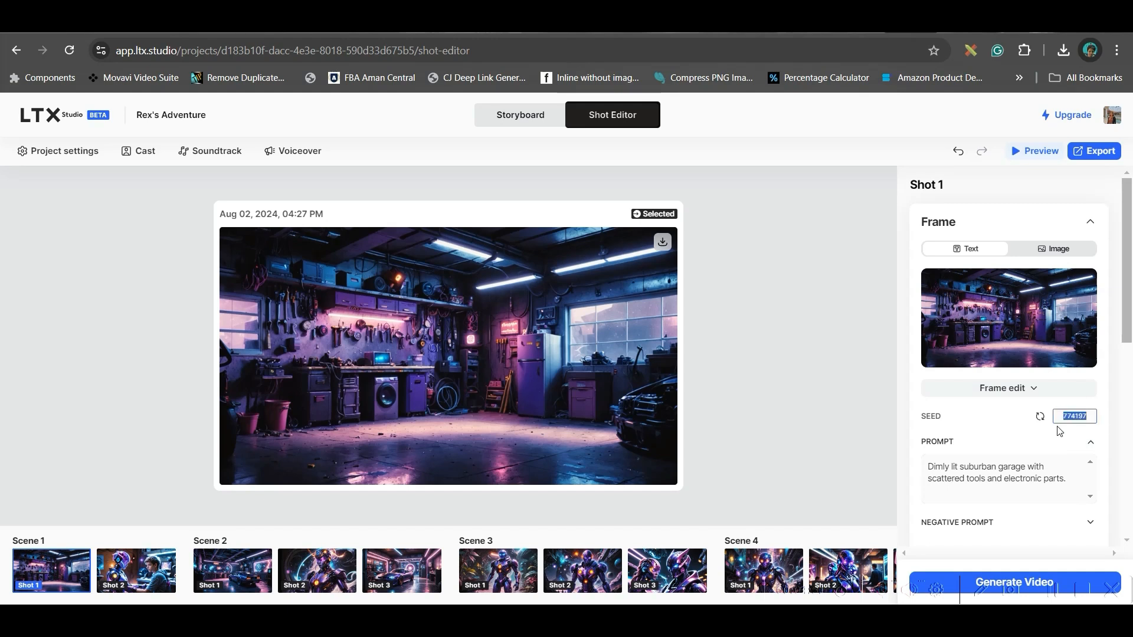
Expand the negative prompt of Scene 1's first shot and lower its Natural camera motion scale to about one third
scroll(1020, 493, down, 2)
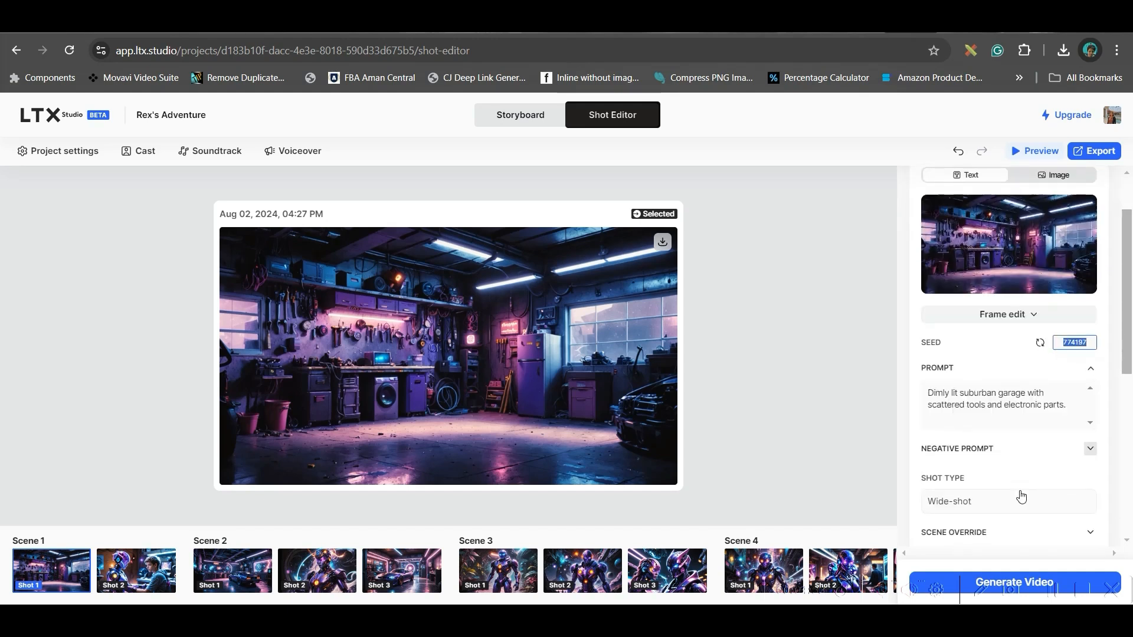
click(1092, 451)
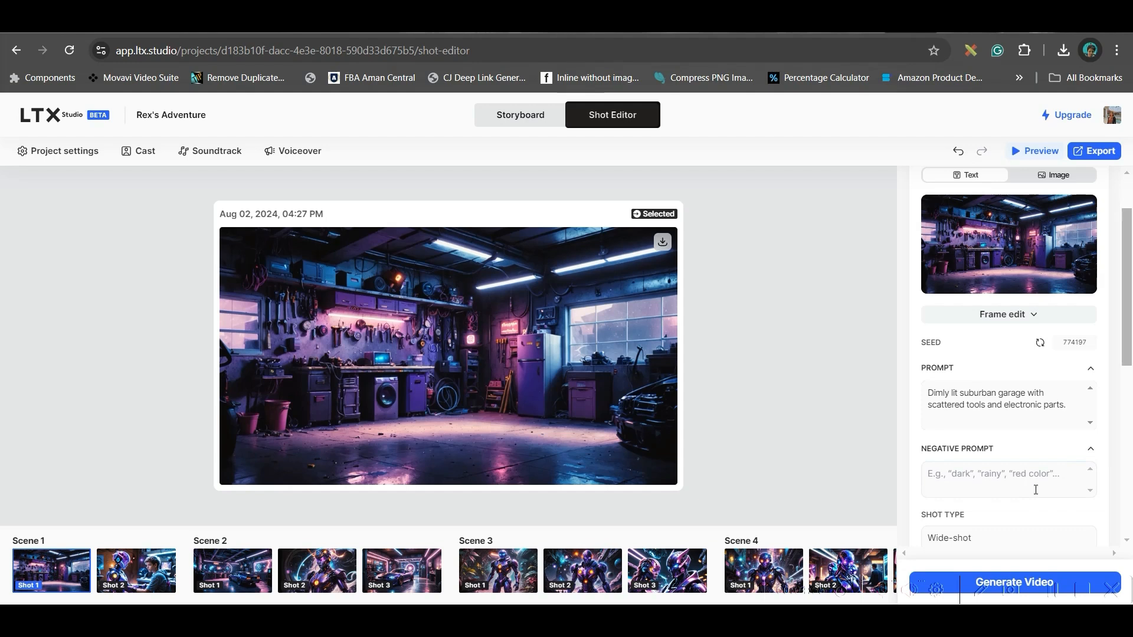
scroll(1035, 484, down, 3)
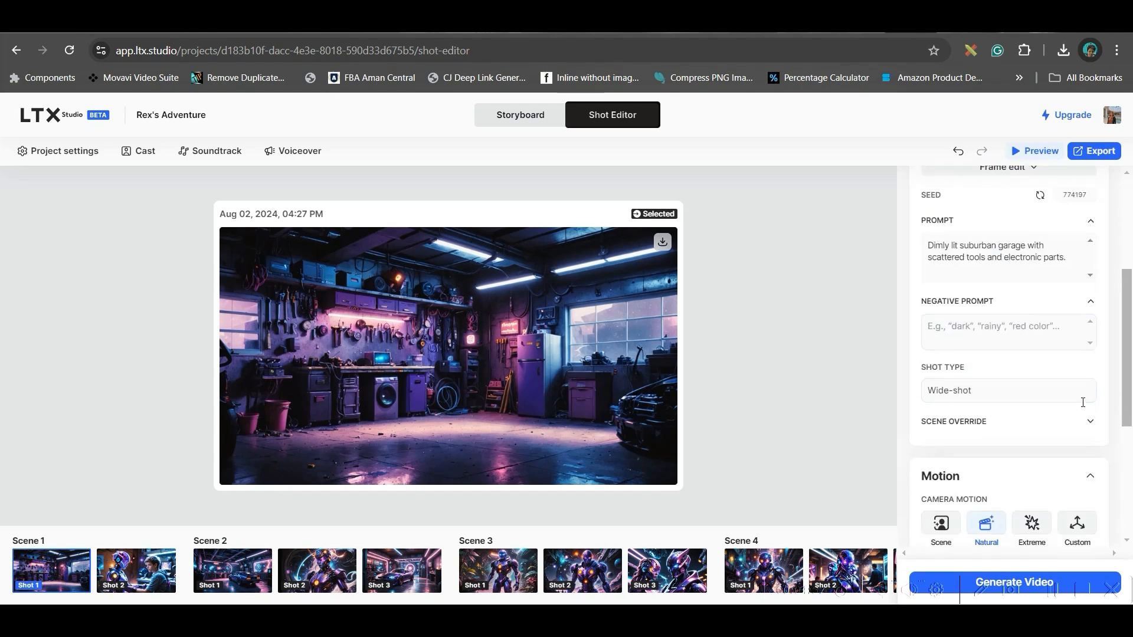
scroll(1087, 461, down, 2)
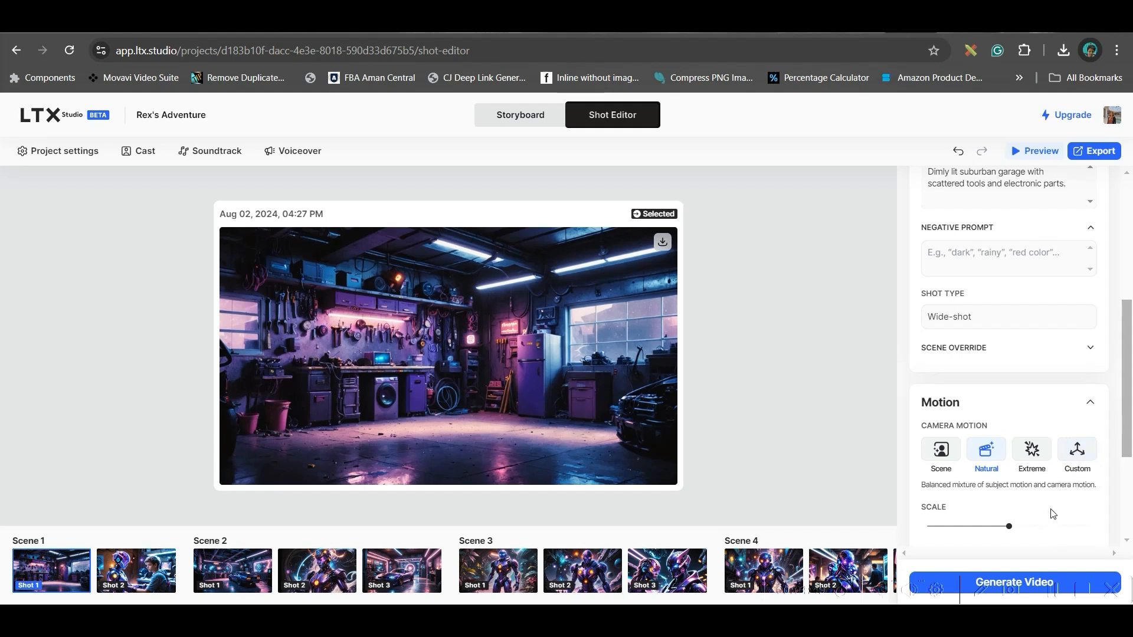
scroll(1053, 514, down, 1)
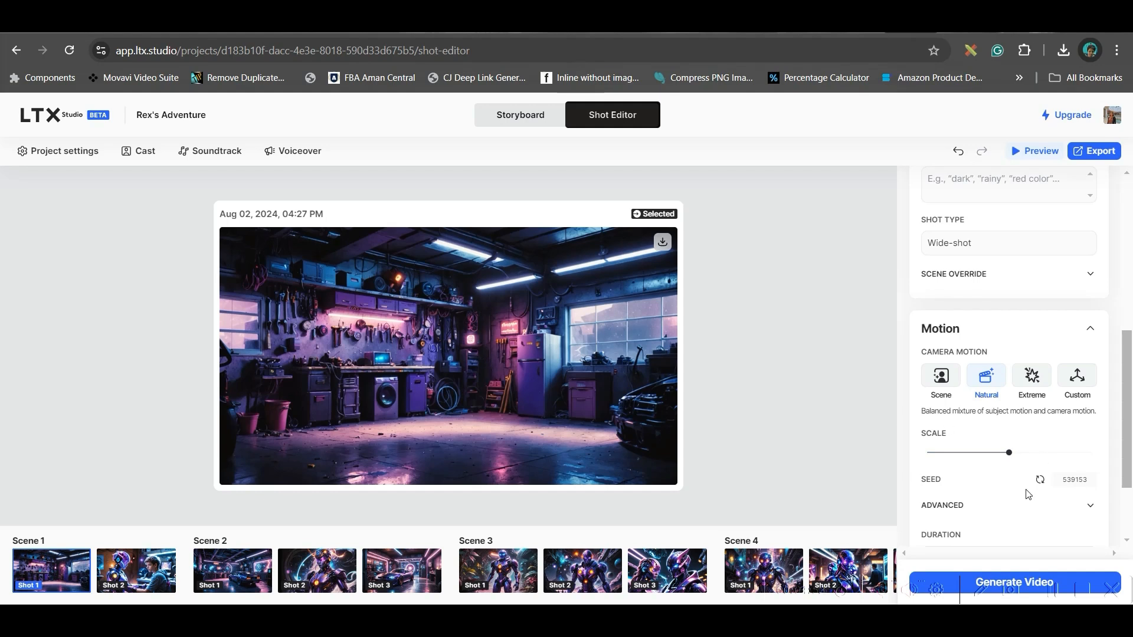
drag(1009, 451, 979, 455)
Examine the duration options and the sound effects entry of Scene 1's first shot
scroll(1057, 492, down, 1)
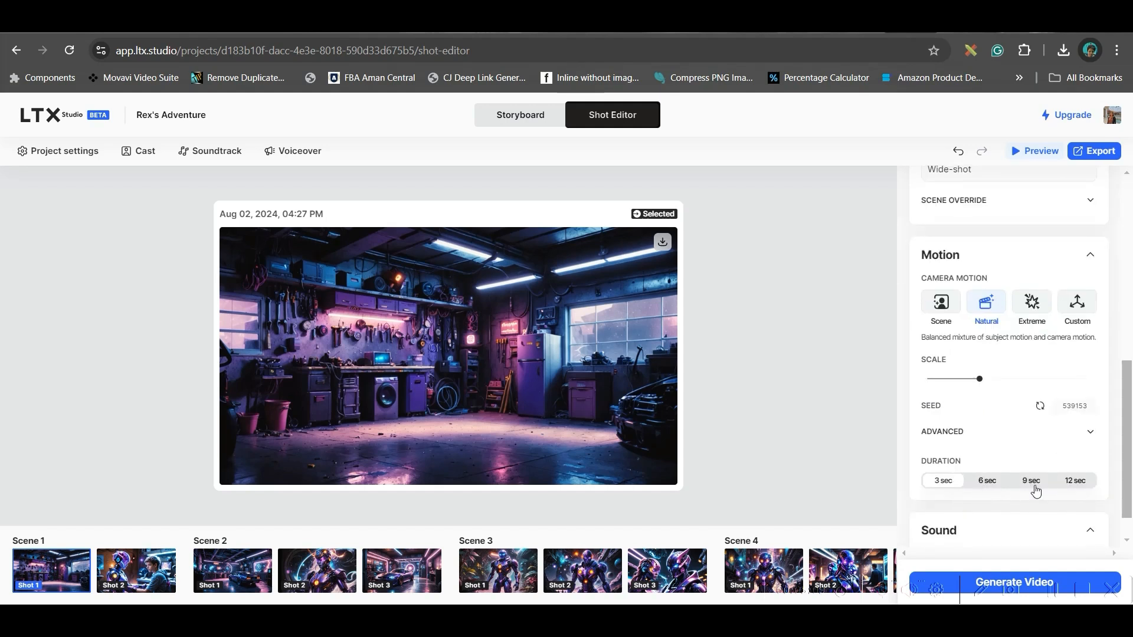
scroll(1077, 493, down, 1)
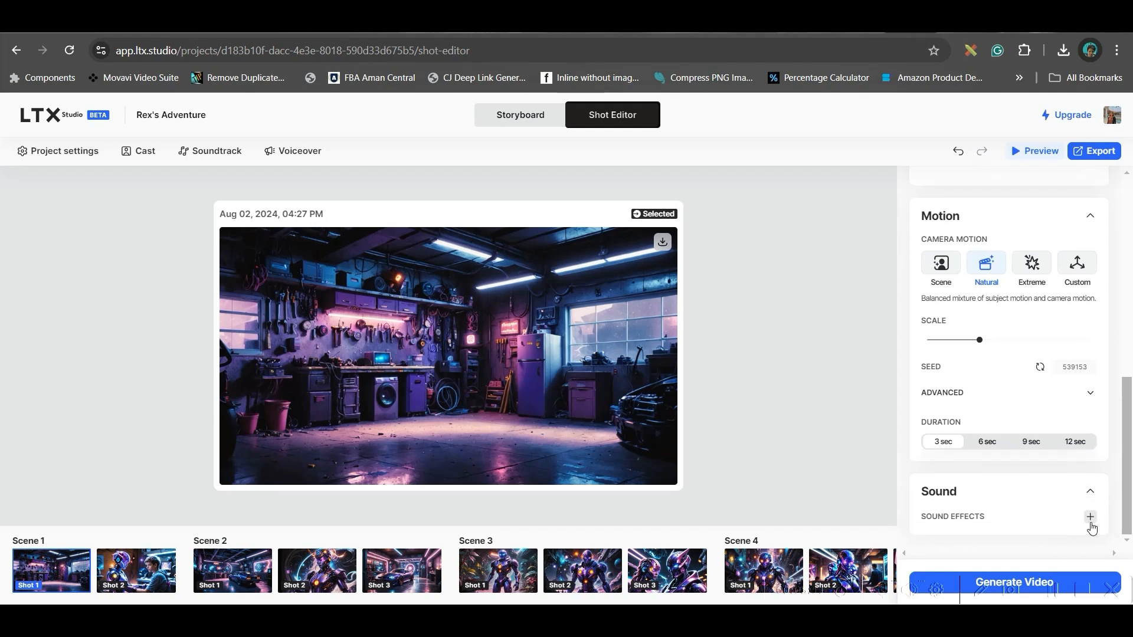
click(1091, 518)
scroll(1026, 533, down, 1)
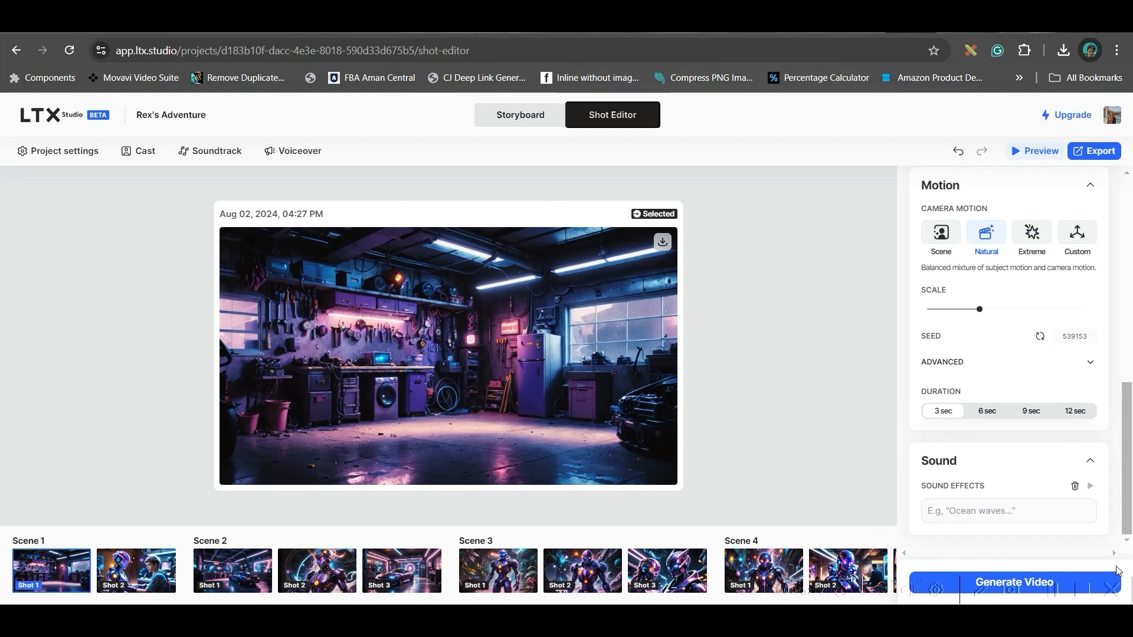
click(1015, 513)
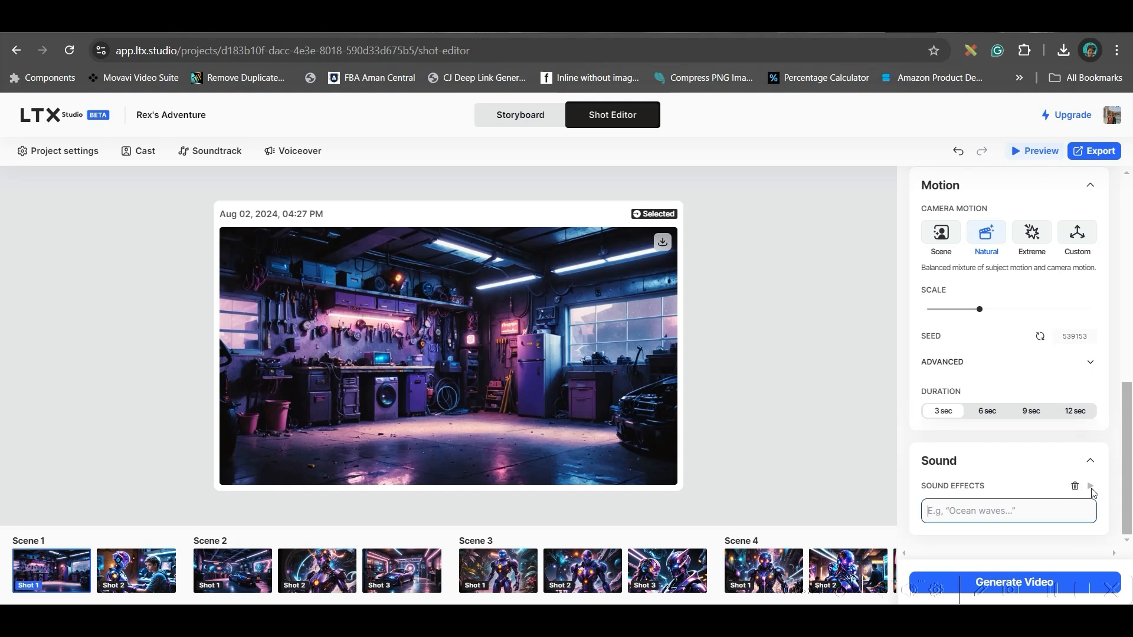
click(1091, 465)
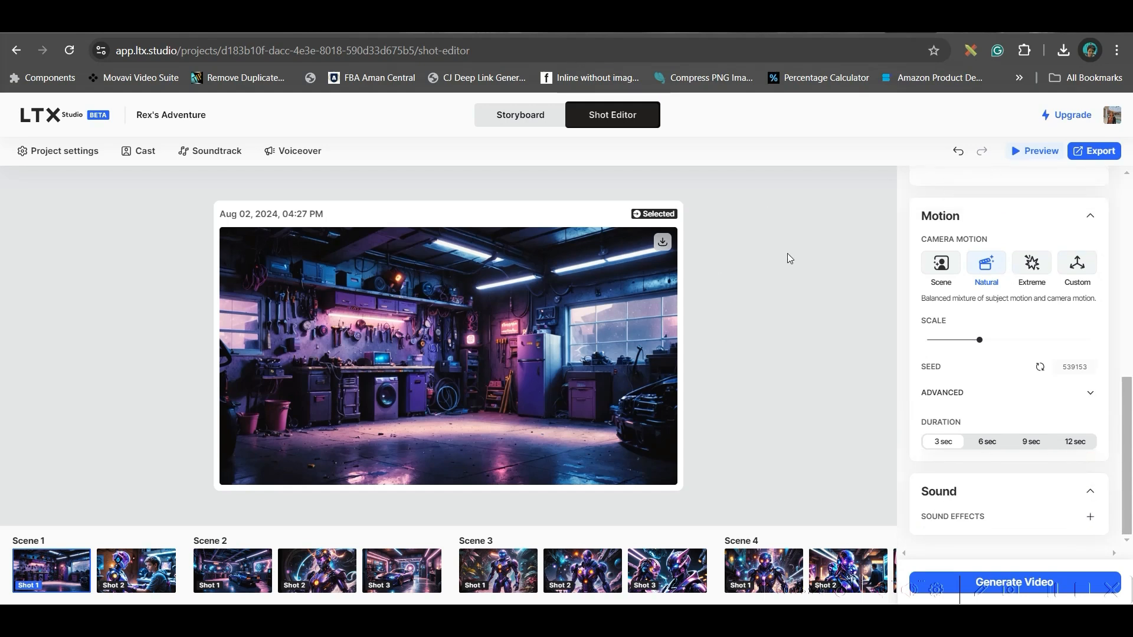
Look over Scene 1's second shot and Scene 2's first two shots in the shot editor
click(119, 583)
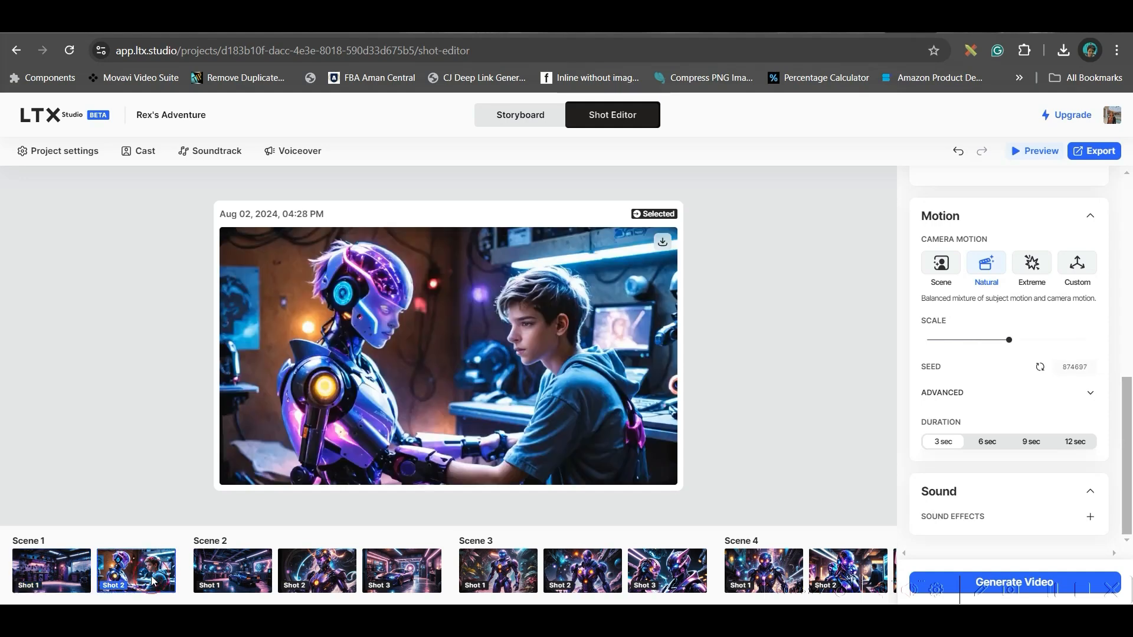
click(225, 582)
click(324, 581)
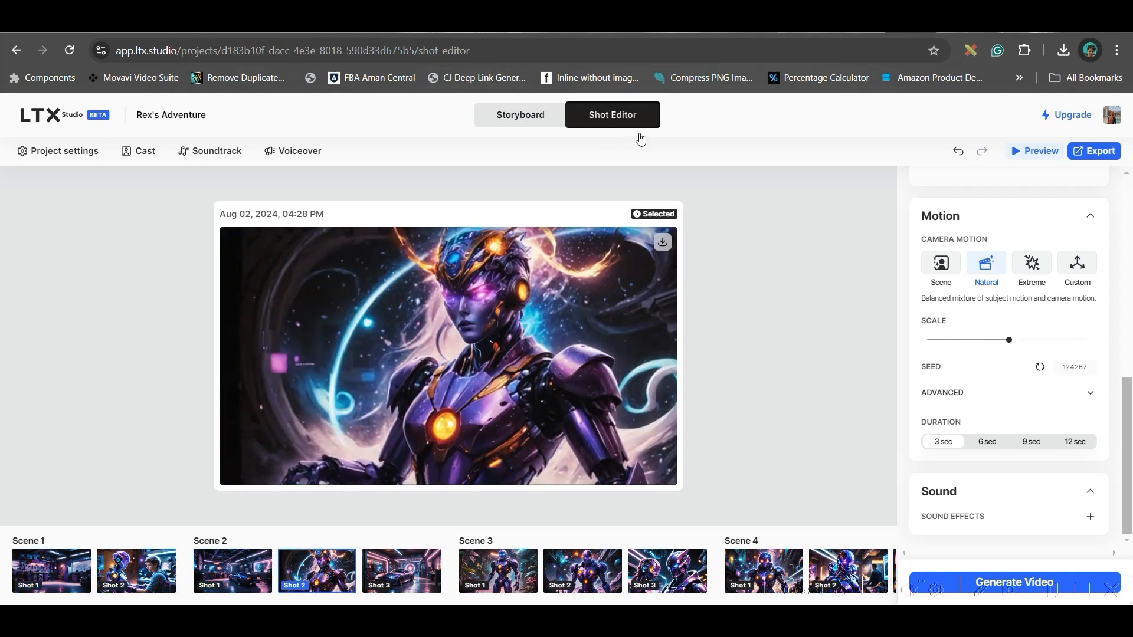
Return to the storyboard and generate videos for both shots of Scene 1
click(508, 118)
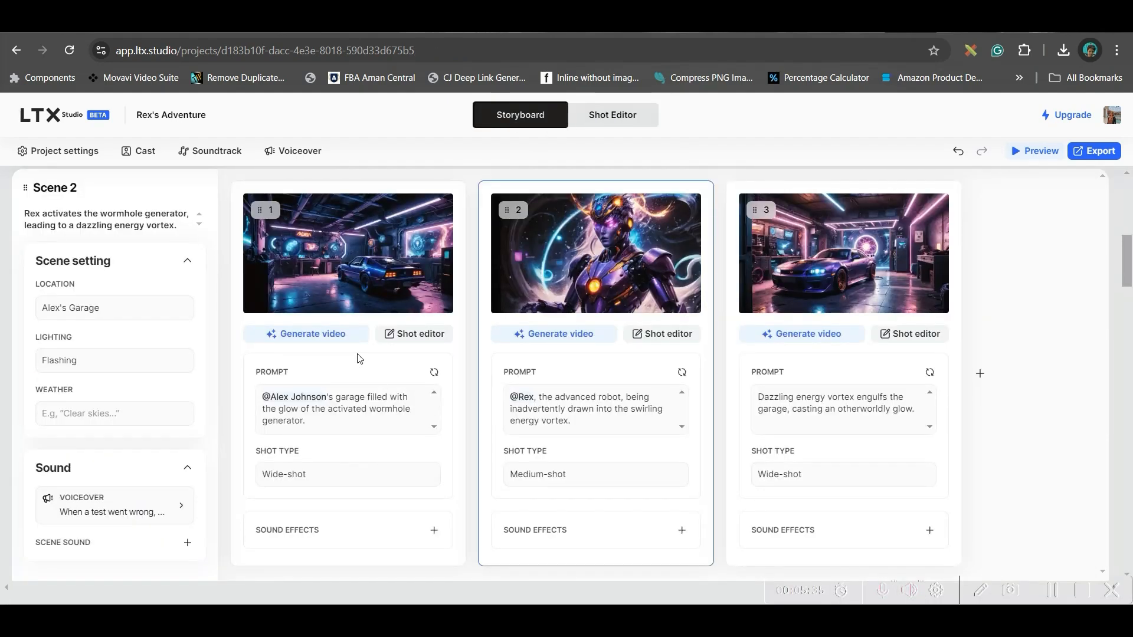
scroll(373, 369, up, 5)
scroll(340, 246, up, 3)
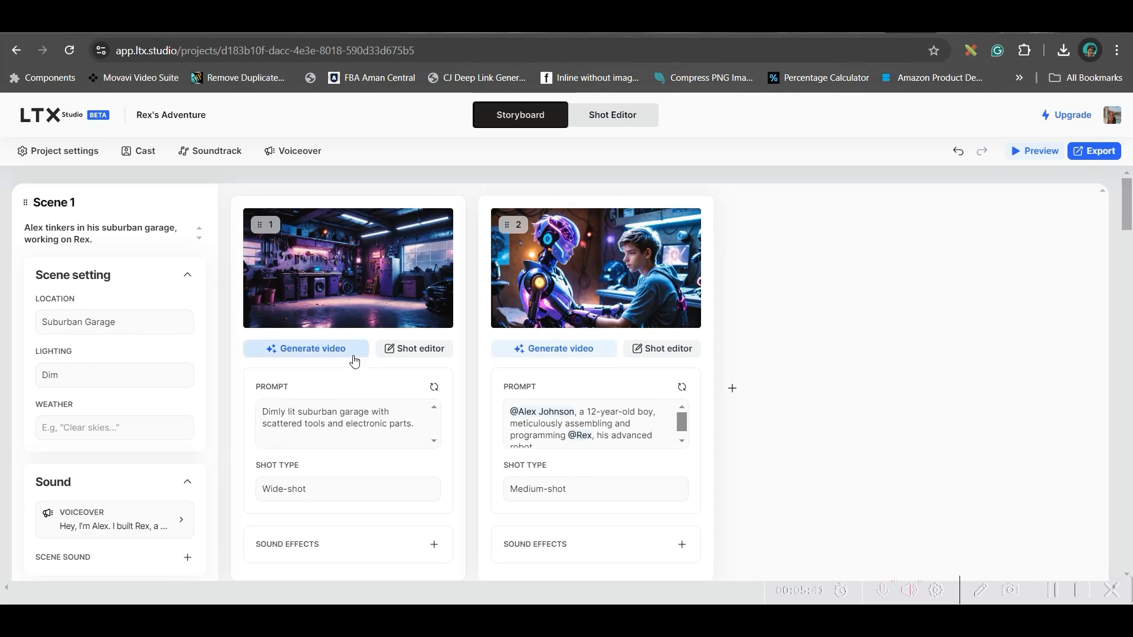
click(327, 351)
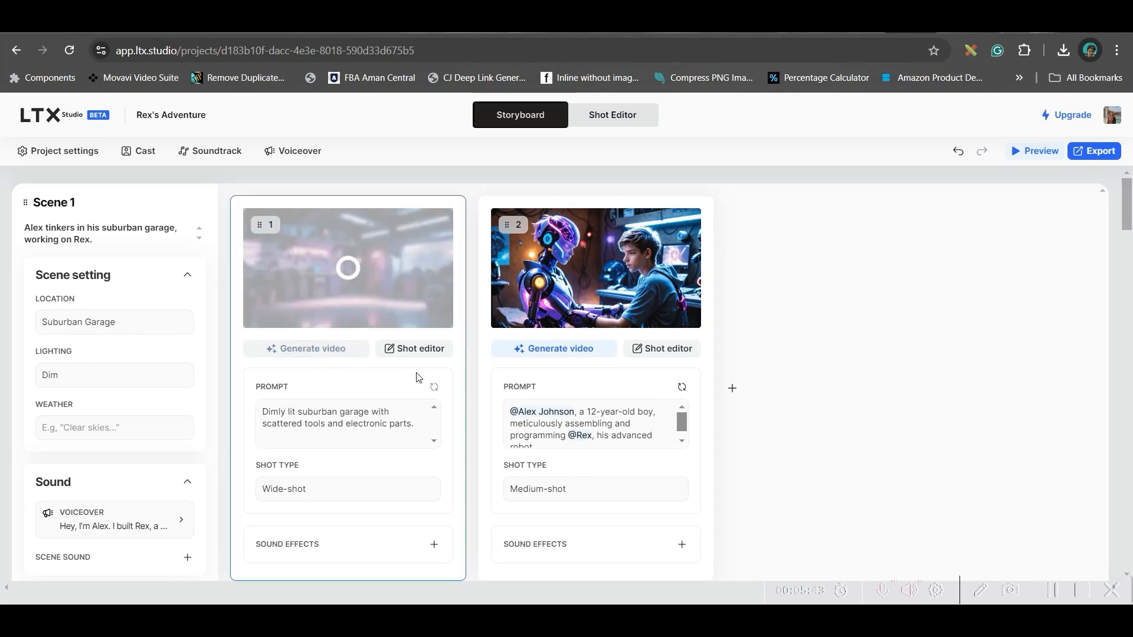
click(559, 349)
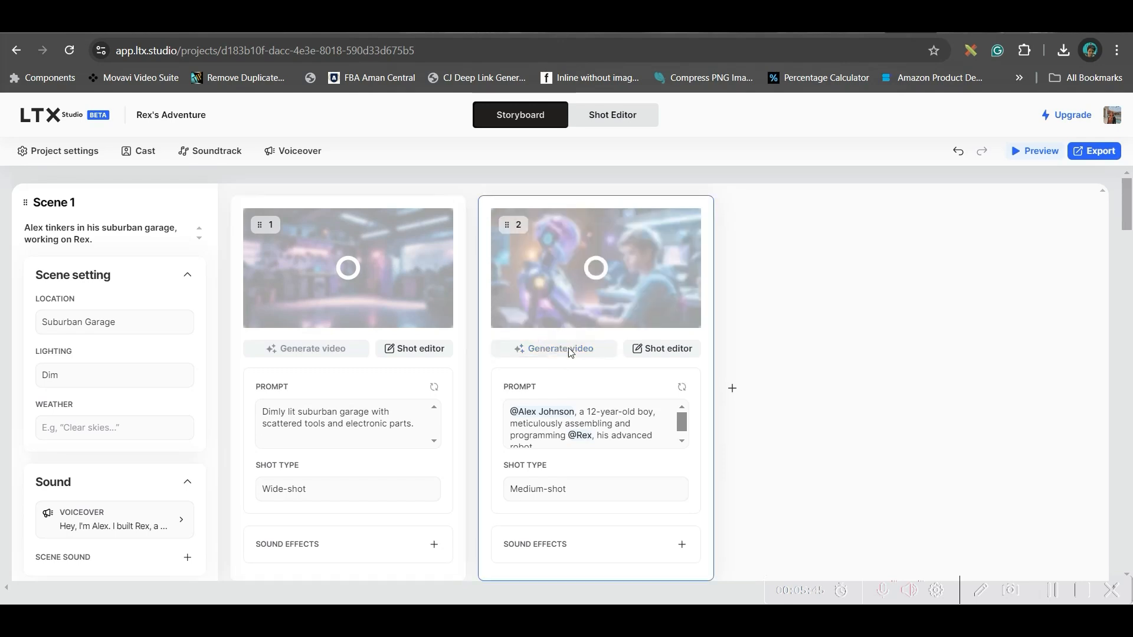
Generate videos for all three shots of Scene 2
scroll(289, 386, down, 5)
click(313, 494)
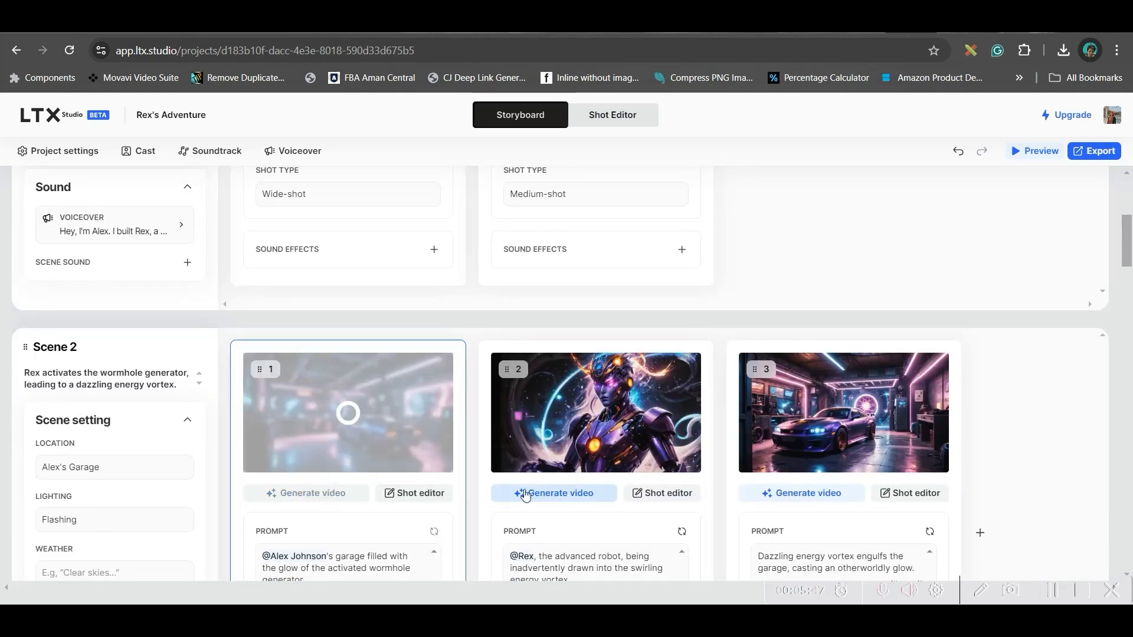
click(557, 493)
scroll(685, 424, up, 2)
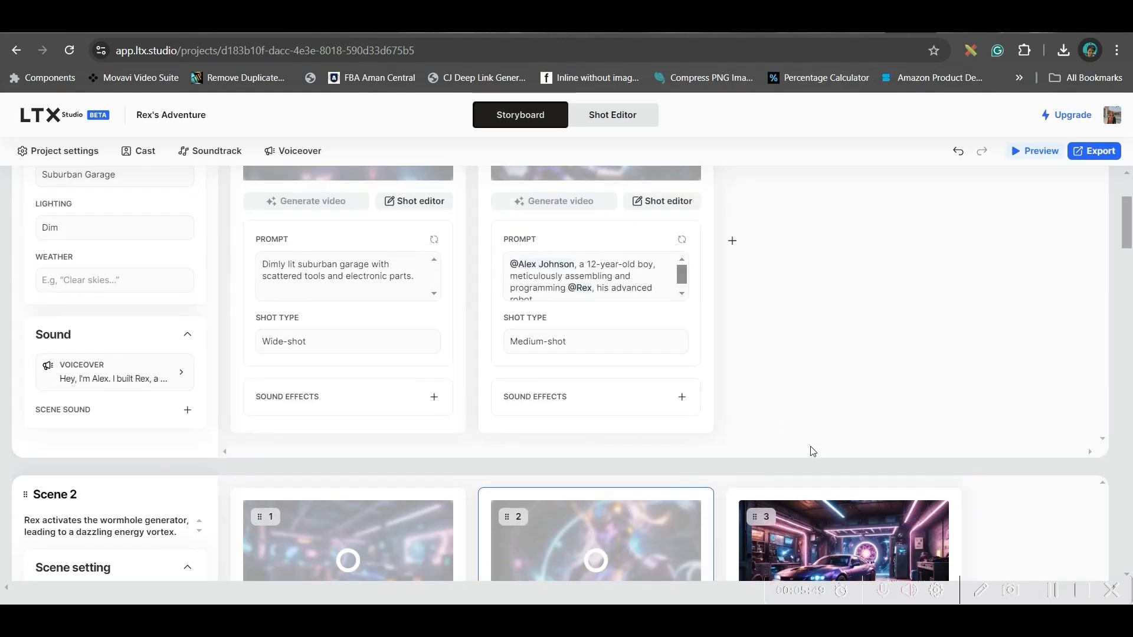
scroll(811, 452, down, 5)
click(804, 268)
Generate videos for the first two shots of Scene 3
scroll(814, 334, down, 5)
scroll(814, 335, down, 1)
click(328, 269)
click(556, 273)
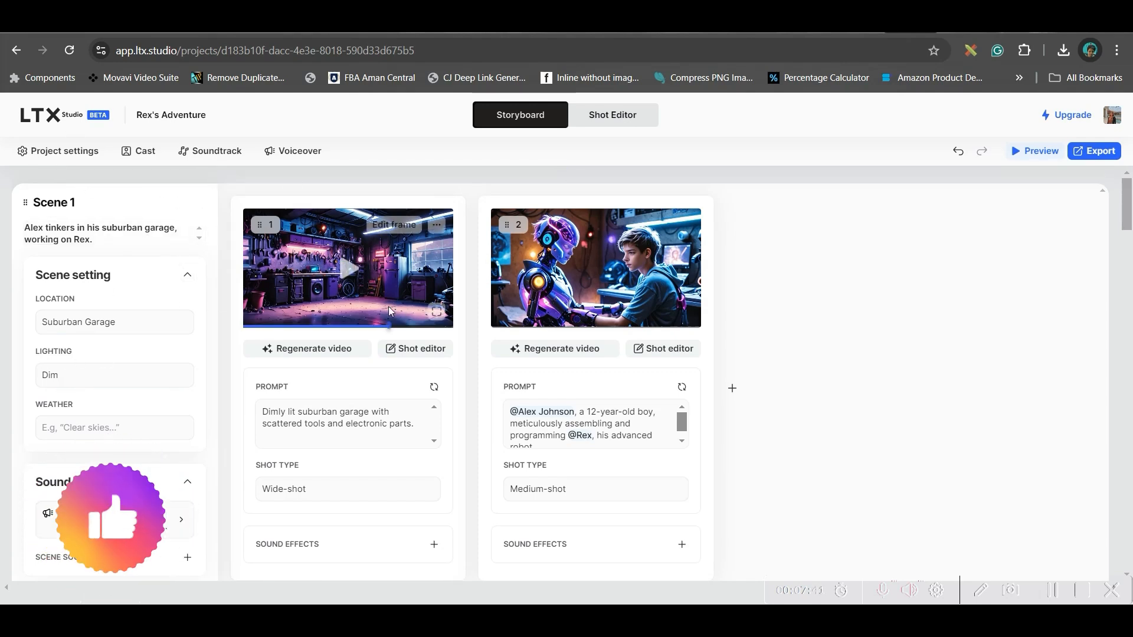
Review Scene 1's voiceover narration and its scene setting fields, including the weather
scroll(111, 409, down, 3)
click(106, 381)
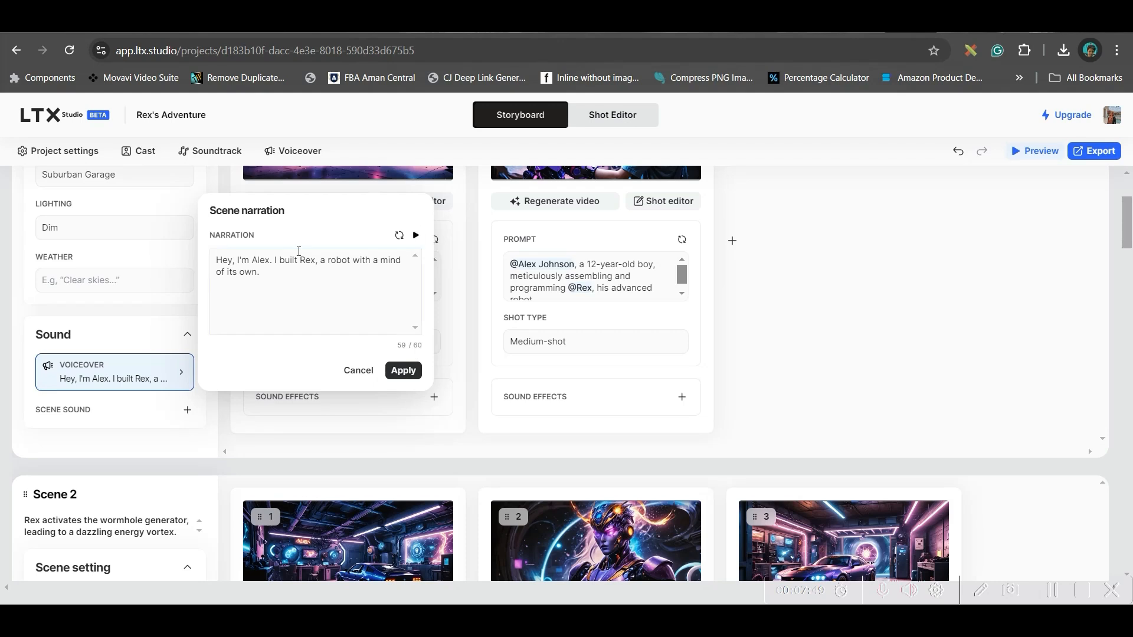
click(96, 447)
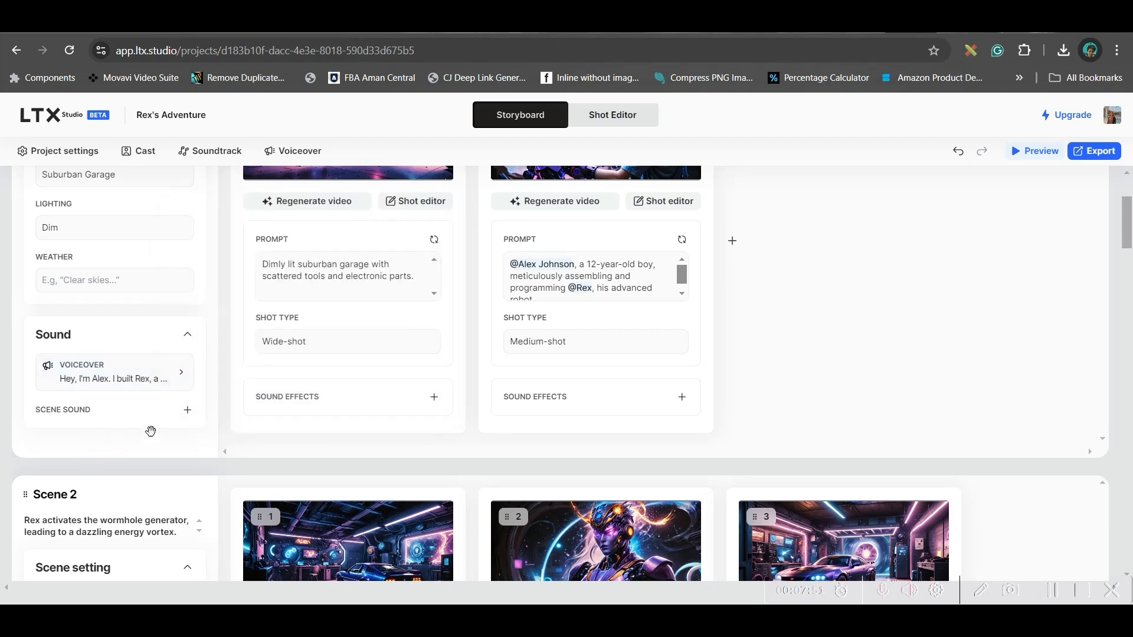
scroll(120, 278, up, 3)
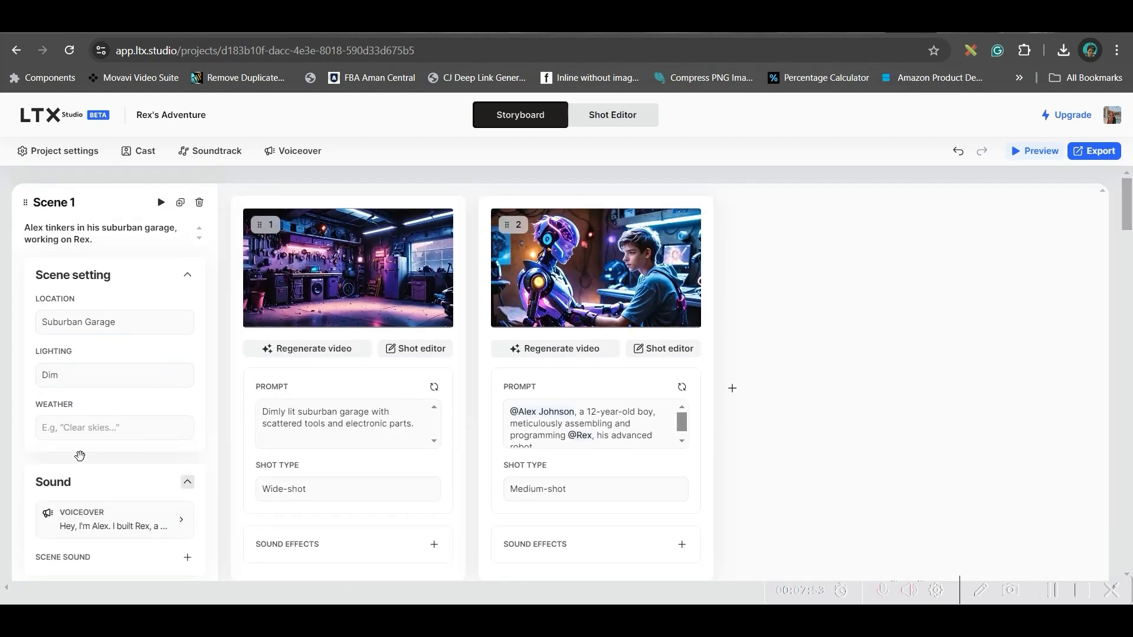
click(81, 420)
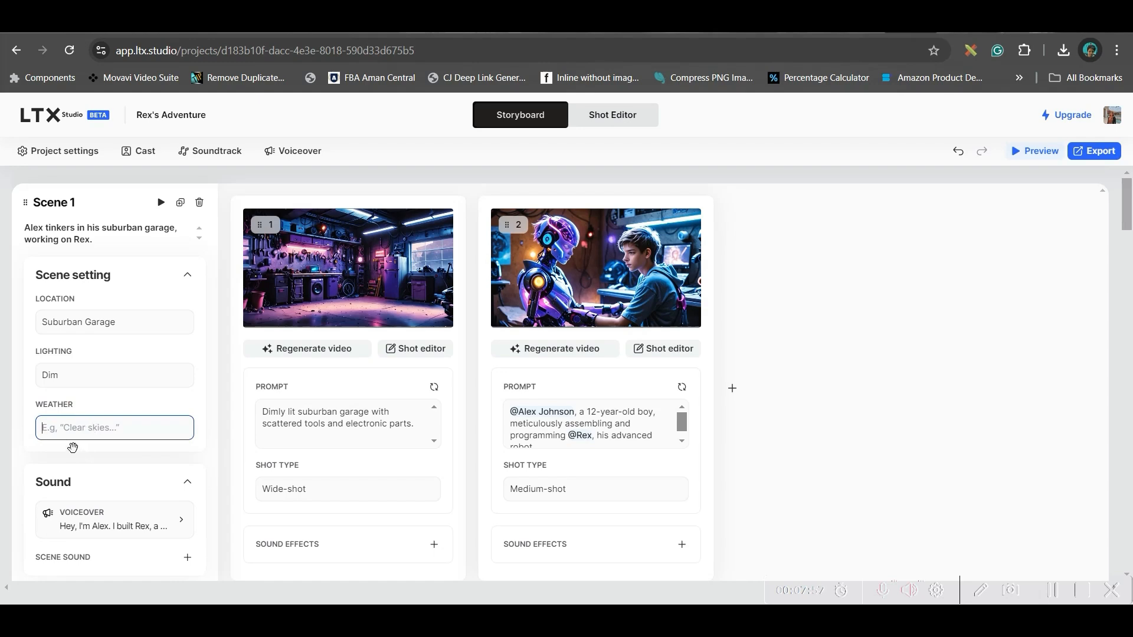
Examine the project settings and the cast, including the blank form for adding a character
click(62, 151)
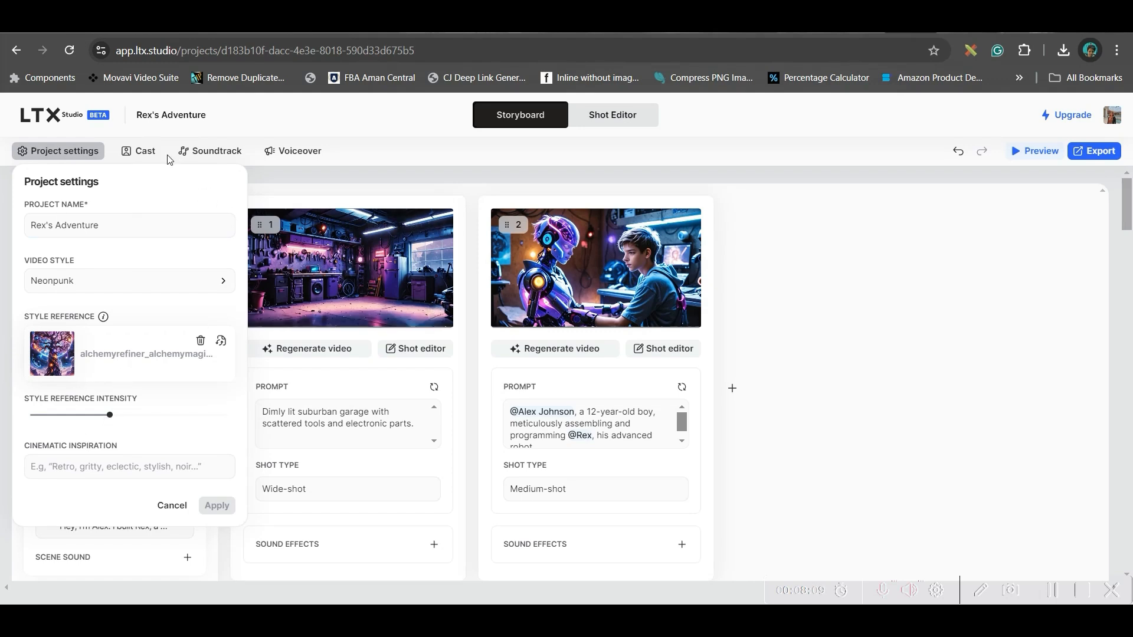
click(142, 151)
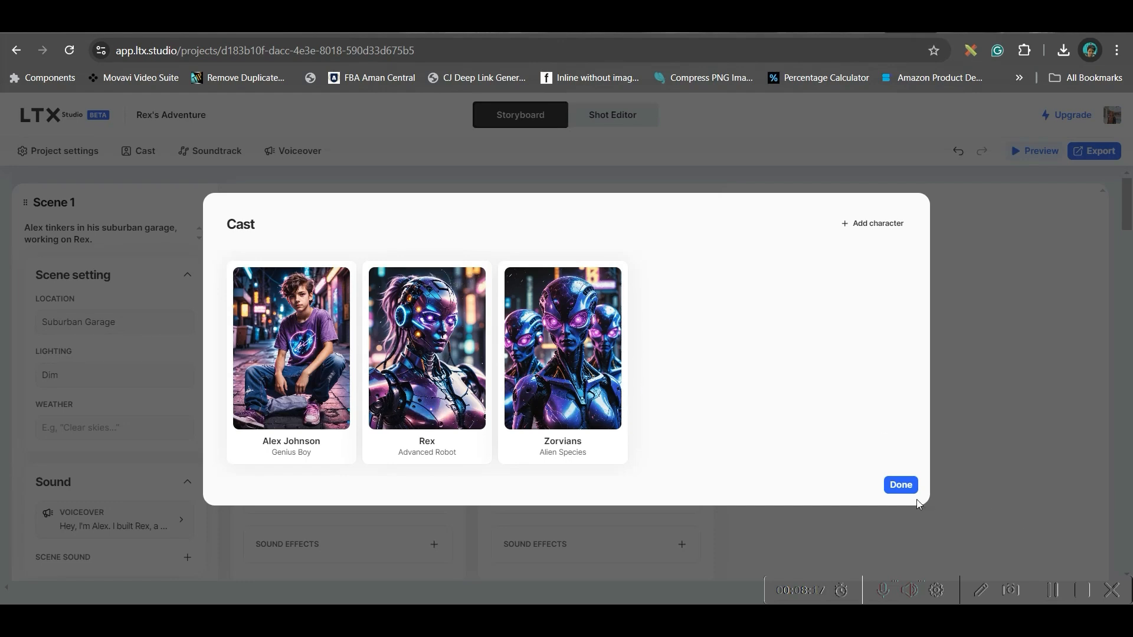
click(874, 223)
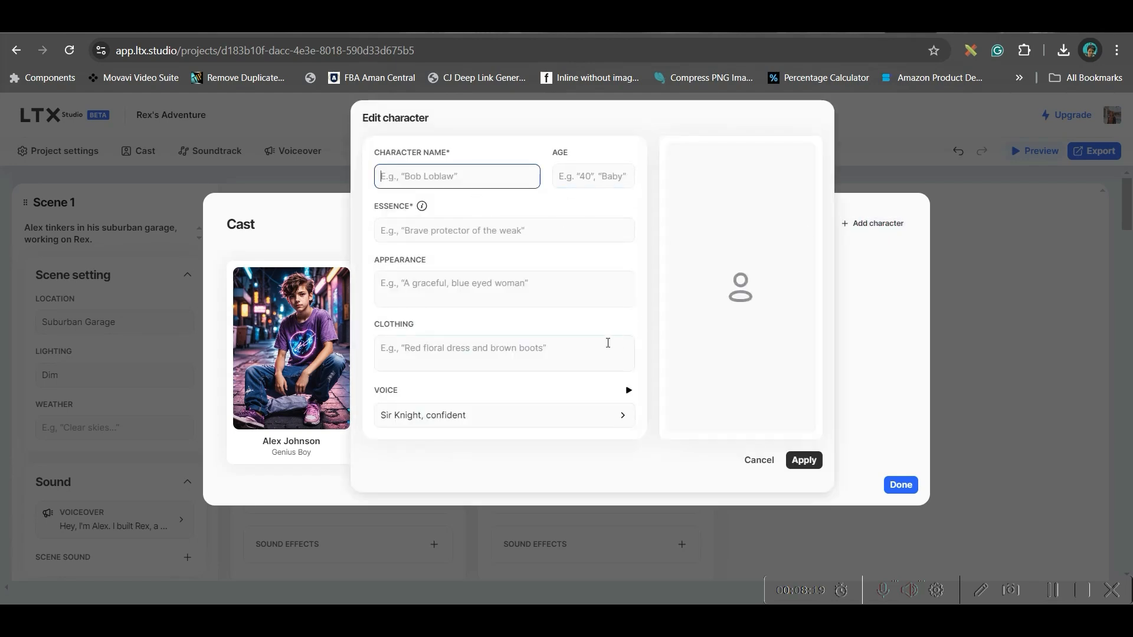
click(760, 461)
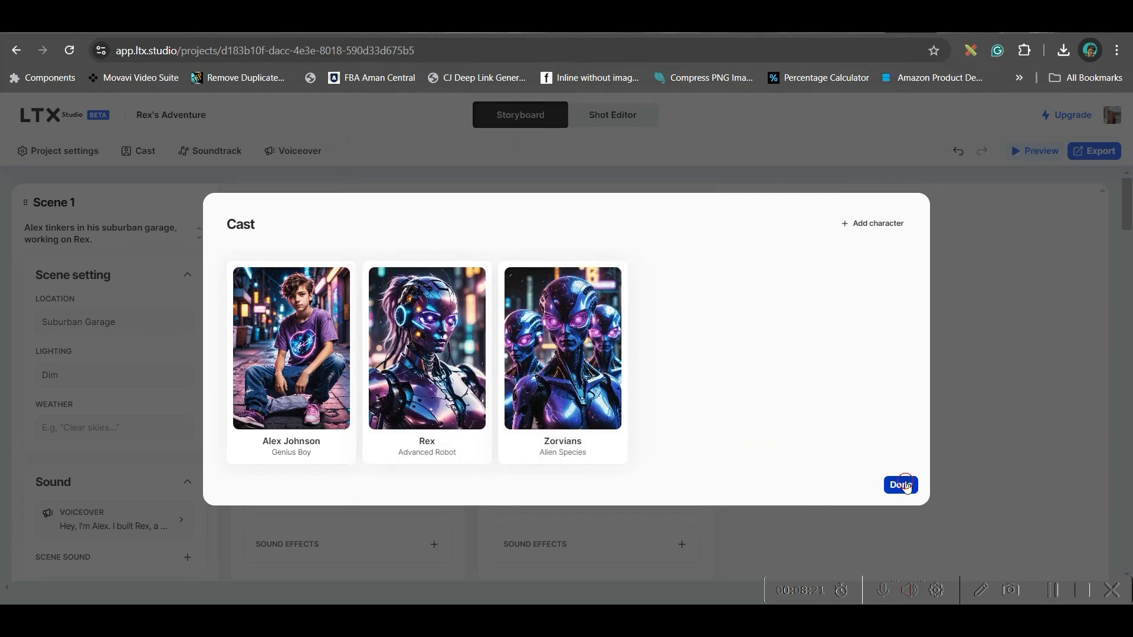
click(901, 486)
Examine the project's soundtrack options for searching for a sound and uploading an audio file
click(224, 152)
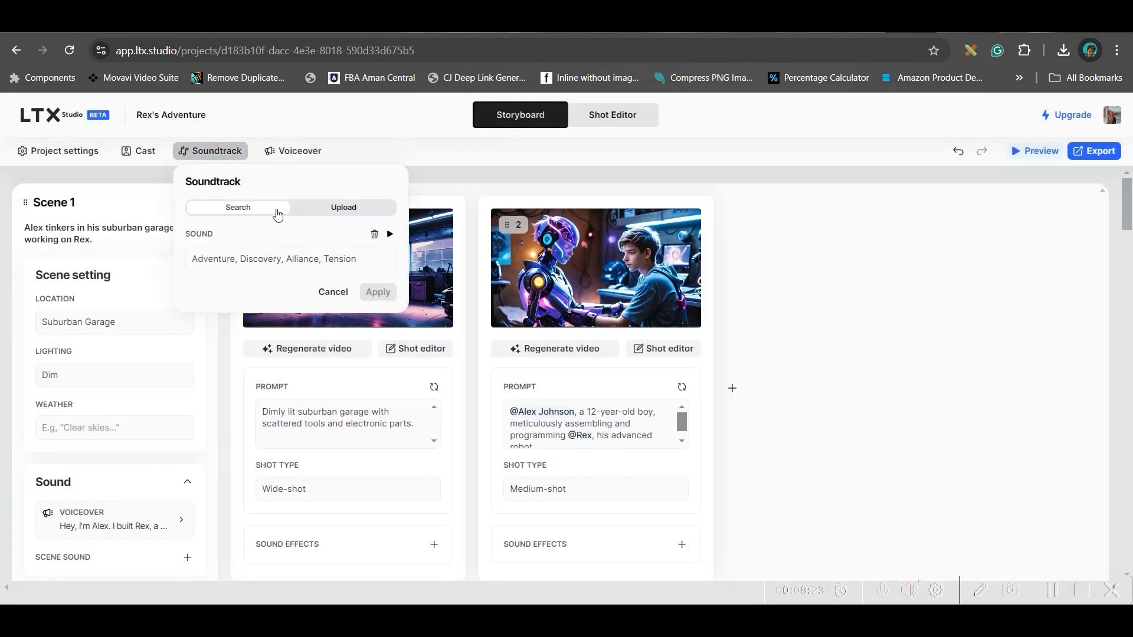
click(242, 257)
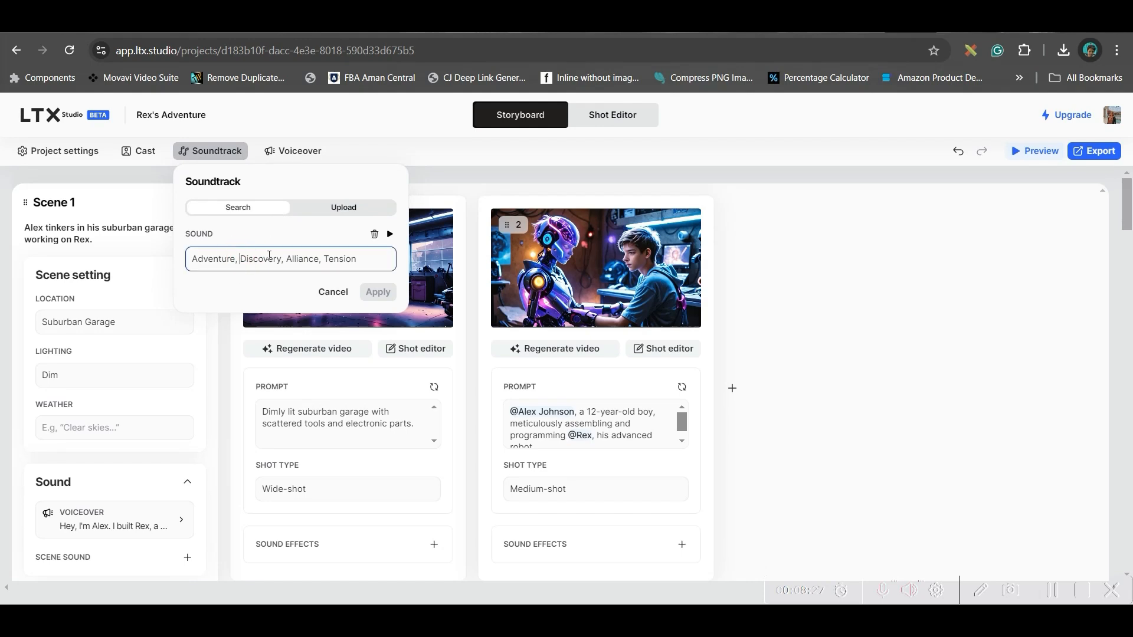
click(341, 210)
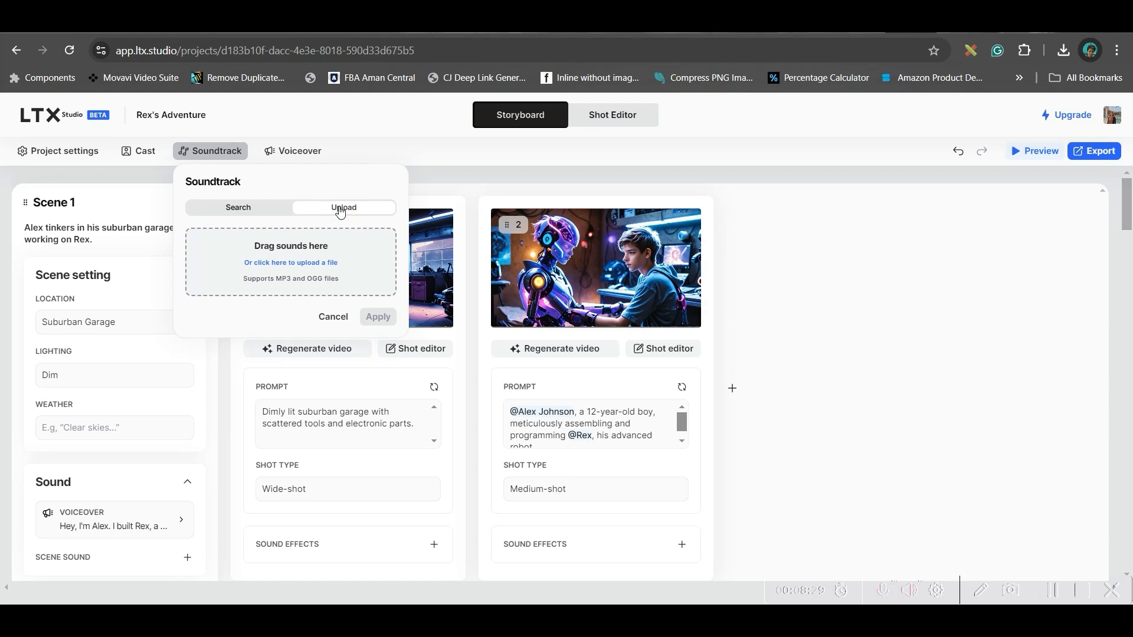
Examine the project's narrator and character voiceover options, and play the voice sample of each cast character
click(301, 151)
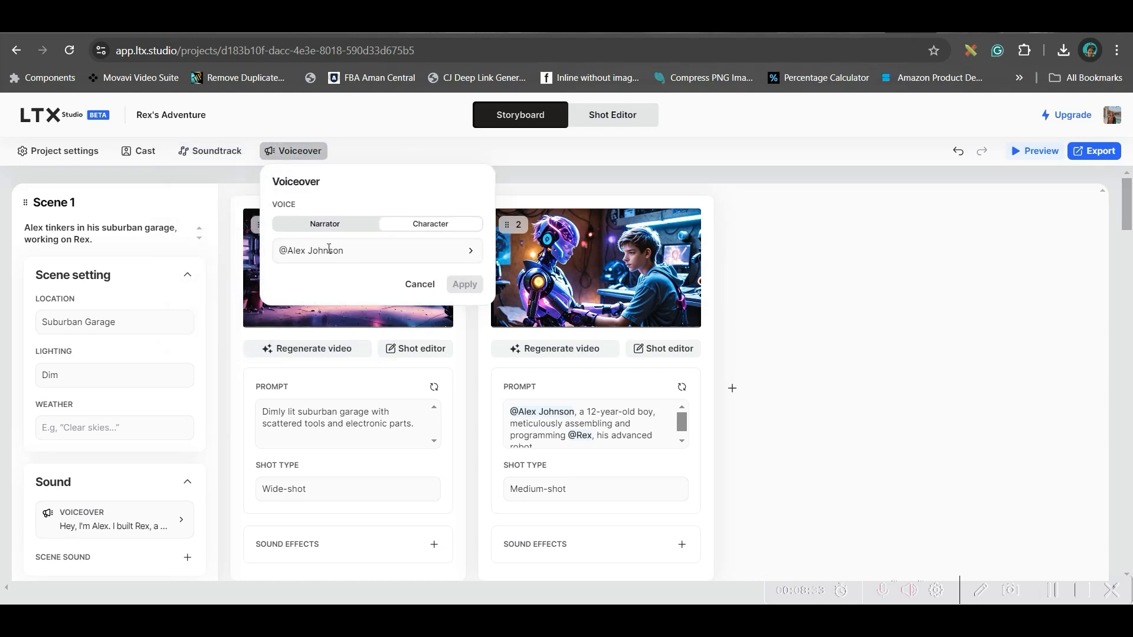
click(345, 229)
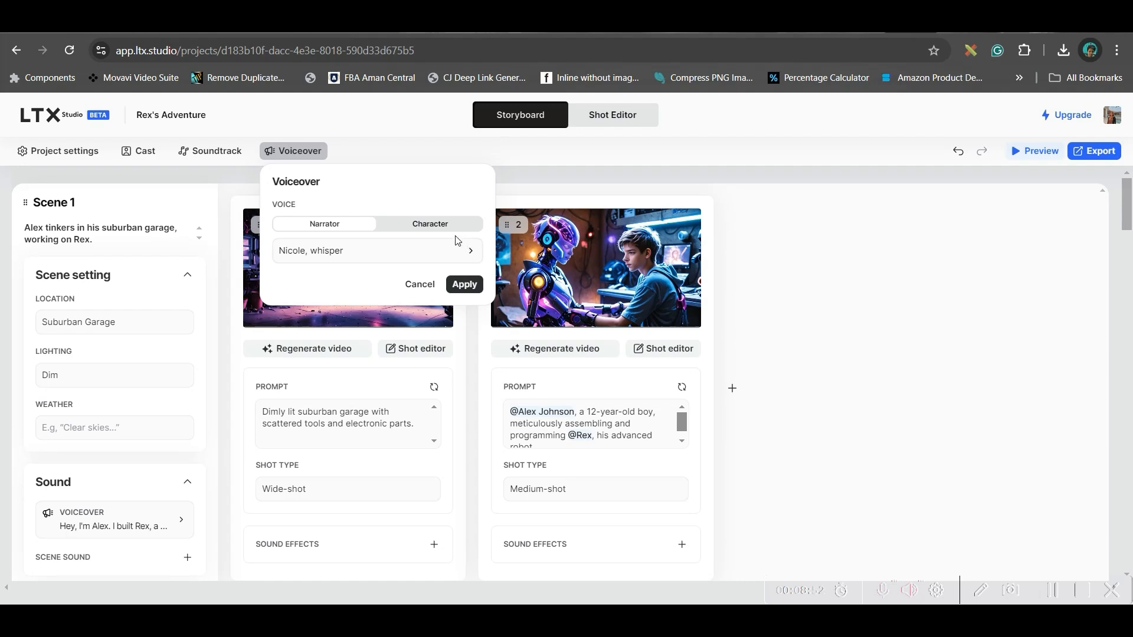
click(440, 229)
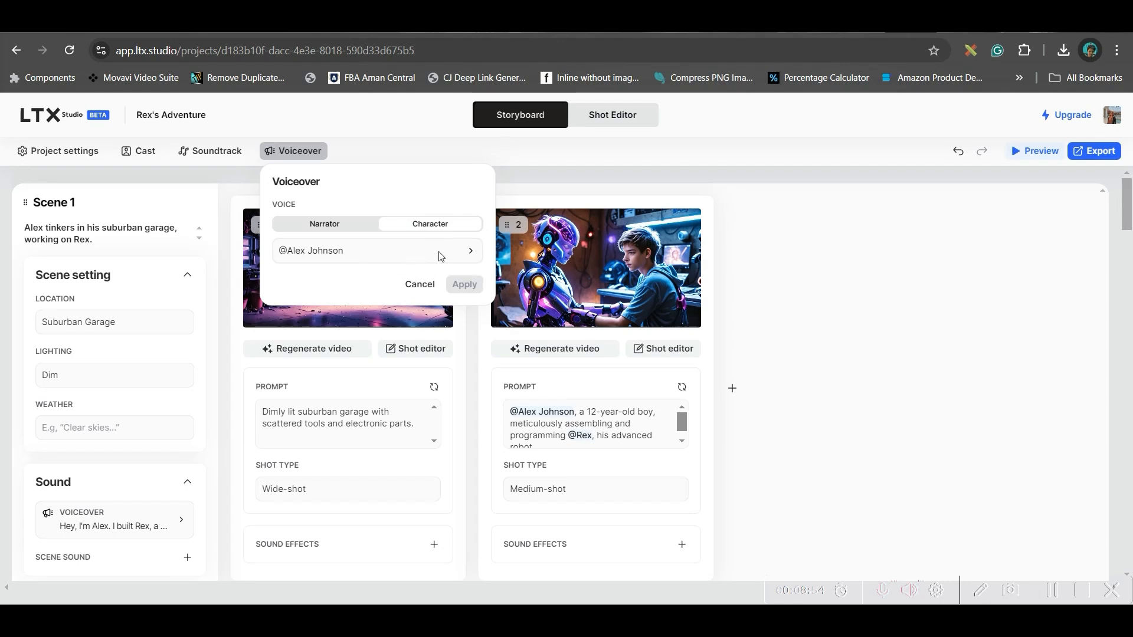
click(472, 251)
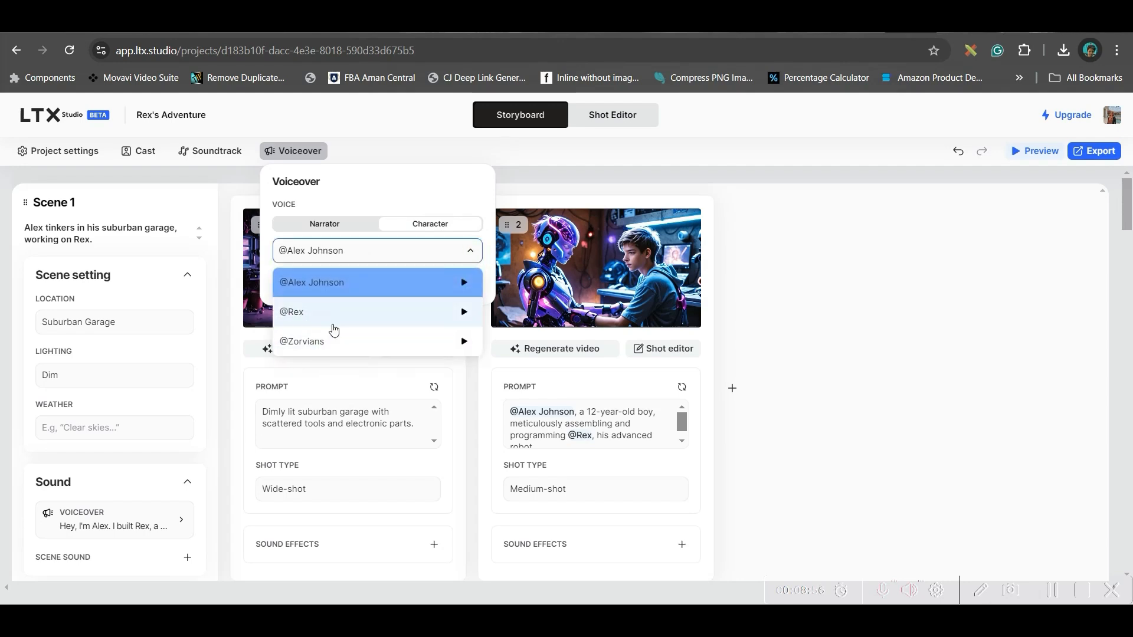
click(465, 284)
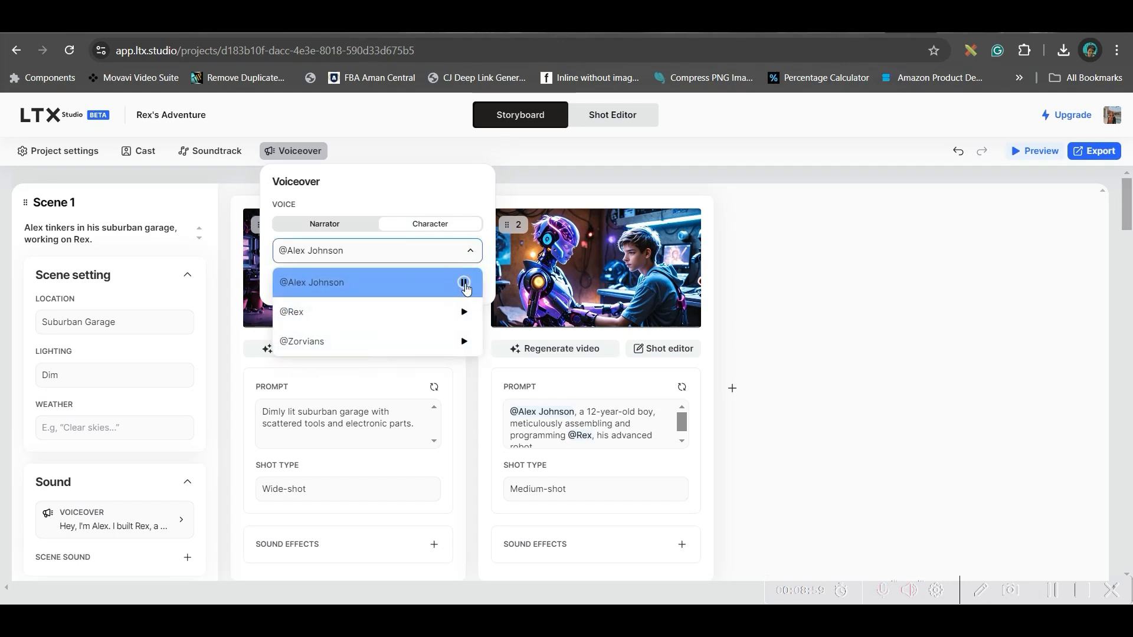
click(465, 313)
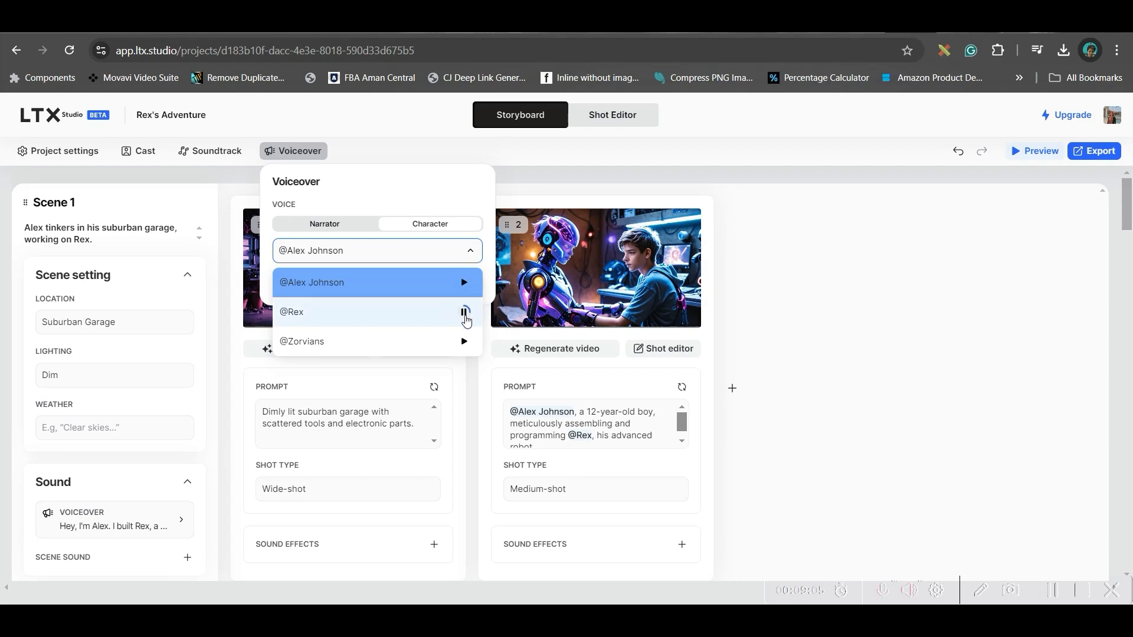
click(464, 342)
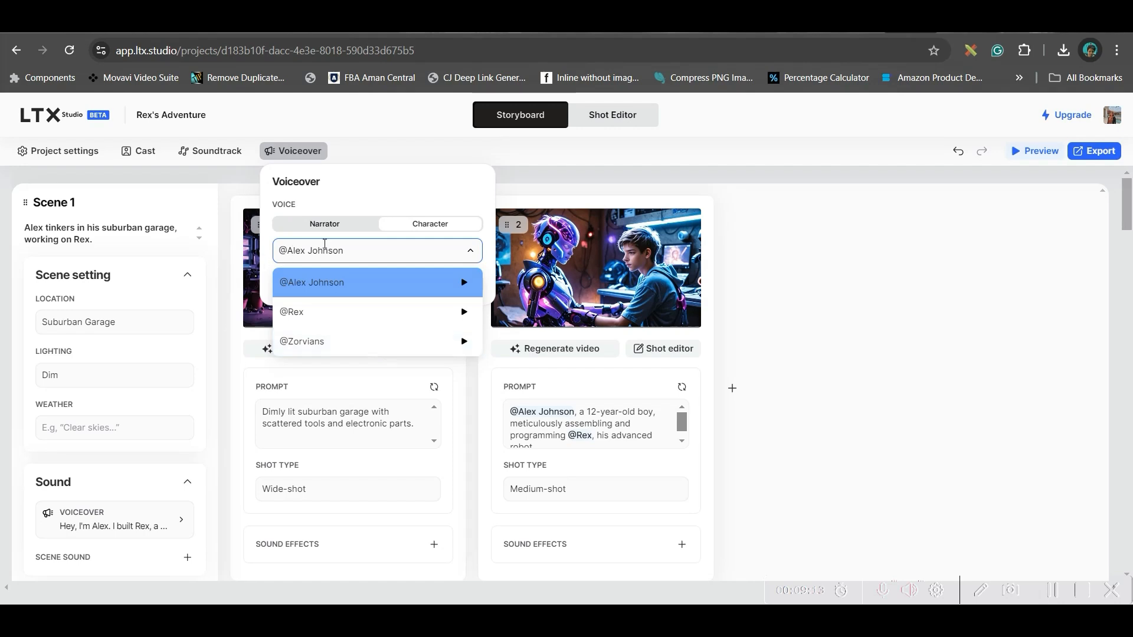
click(376, 150)
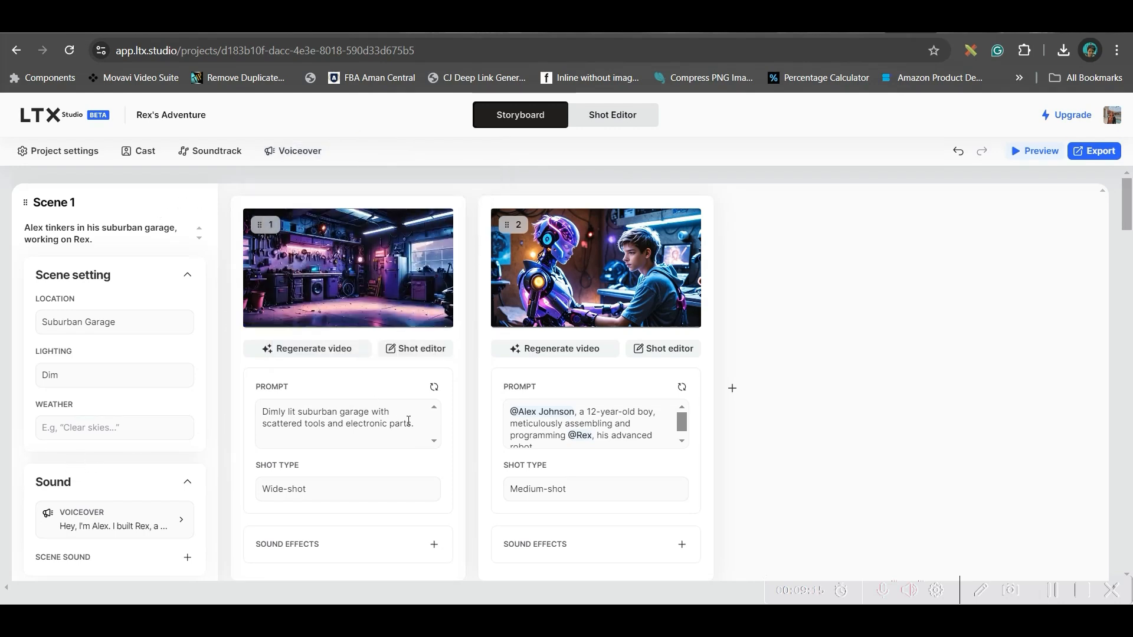
Export the storyboard as an MP4 video, download it again from the export confirmation, and open the downloaded Rex's Adventure.video.mp4
scroll(425, 399, down, 3)
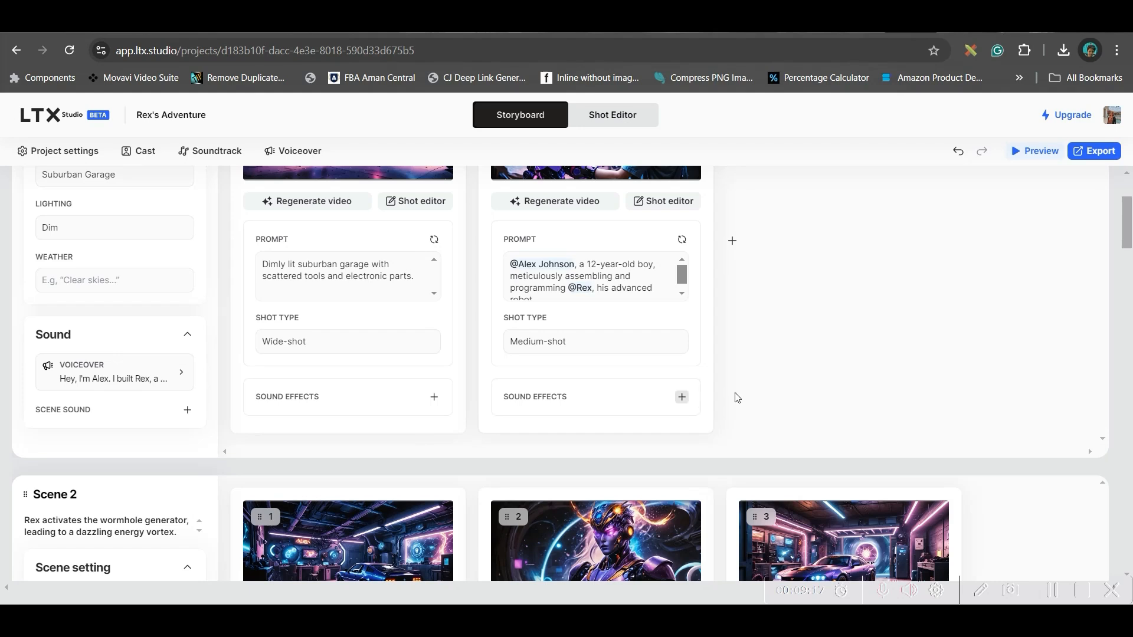
scroll(756, 383, up, 3)
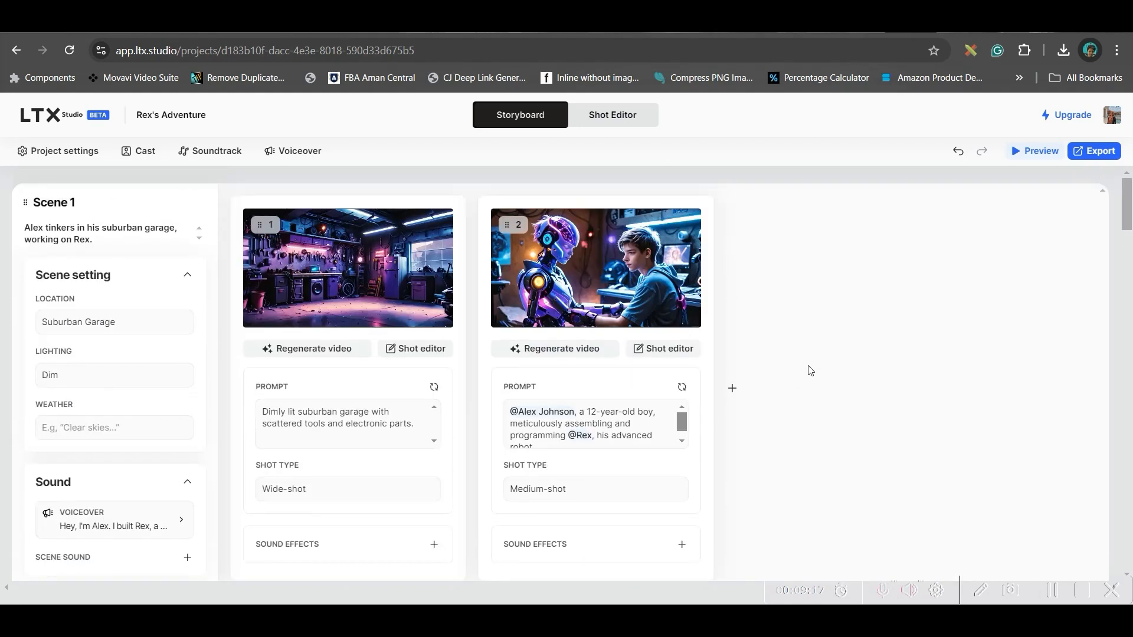
click(1096, 152)
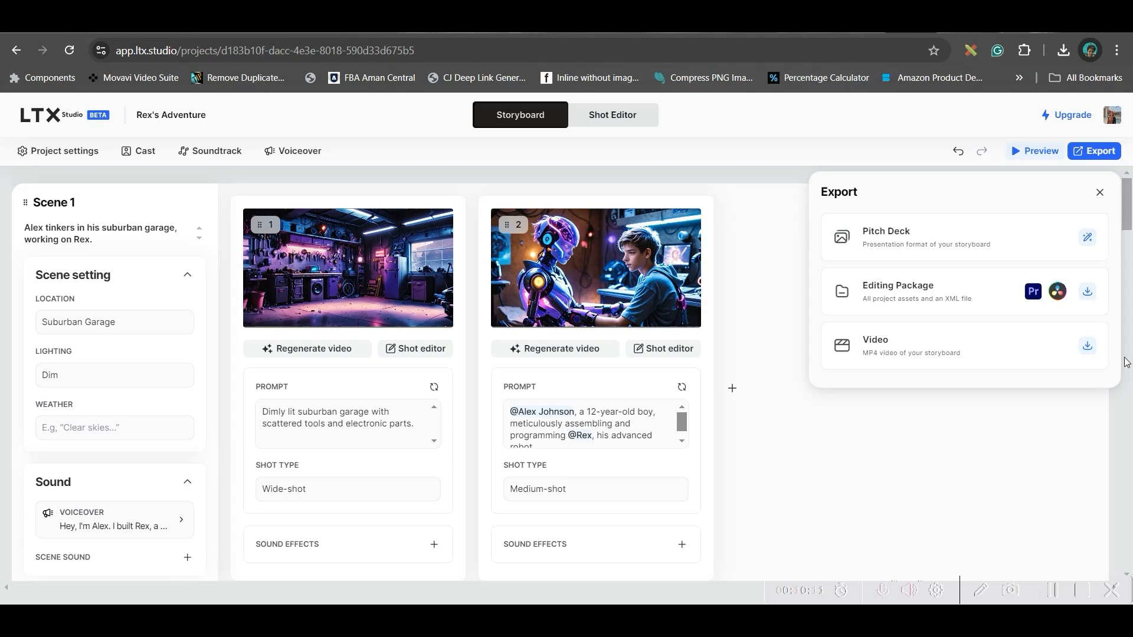
click(1088, 347)
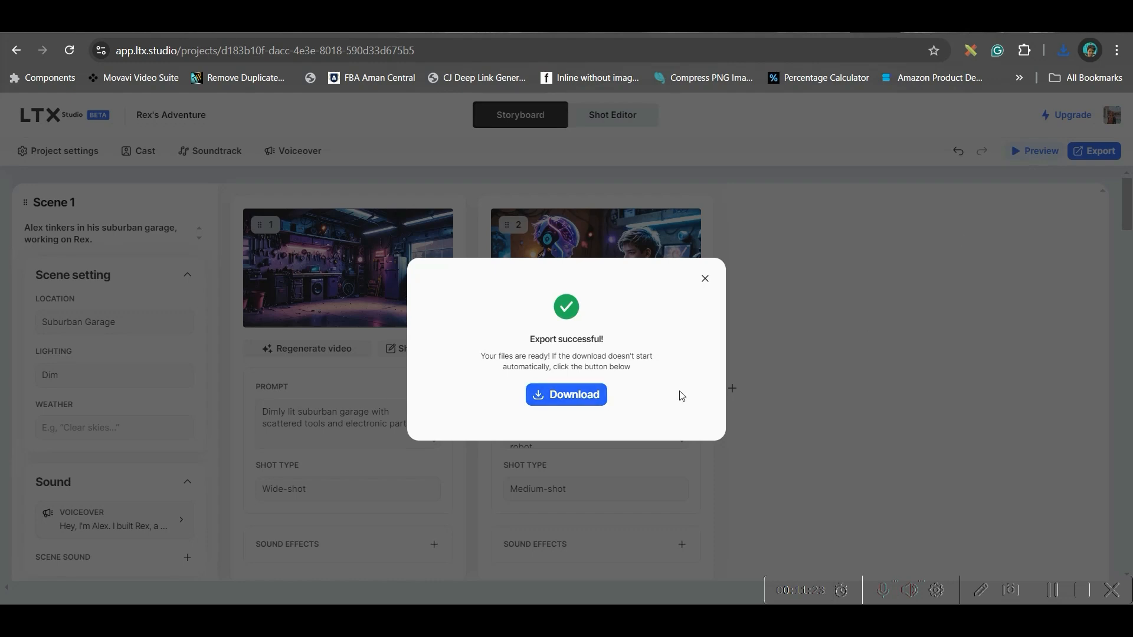
click(558, 399)
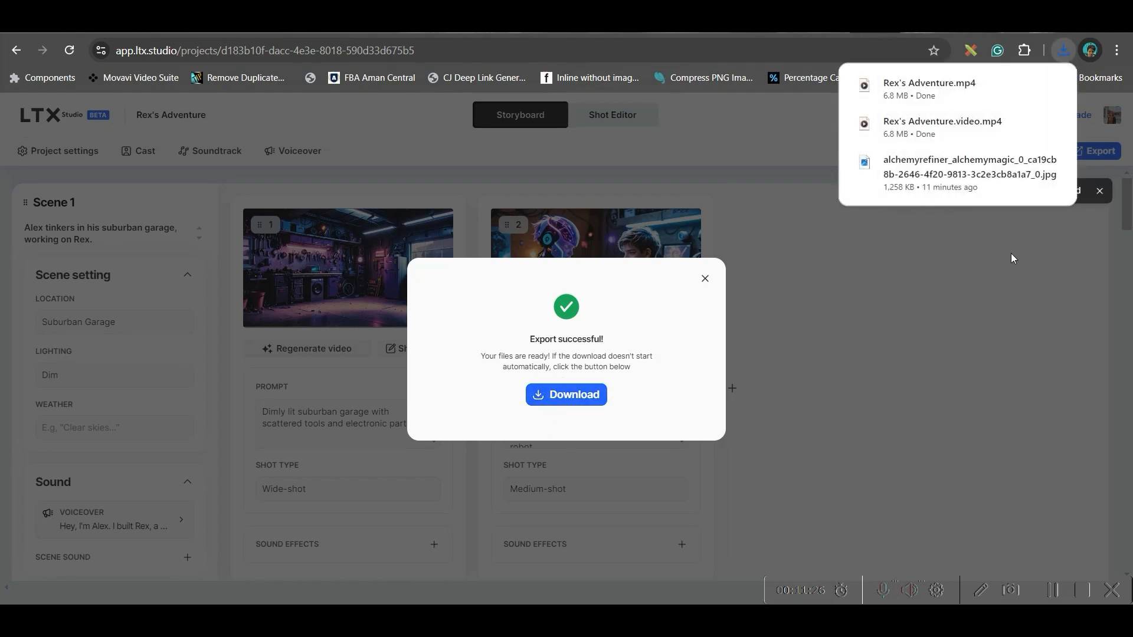
click(981, 126)
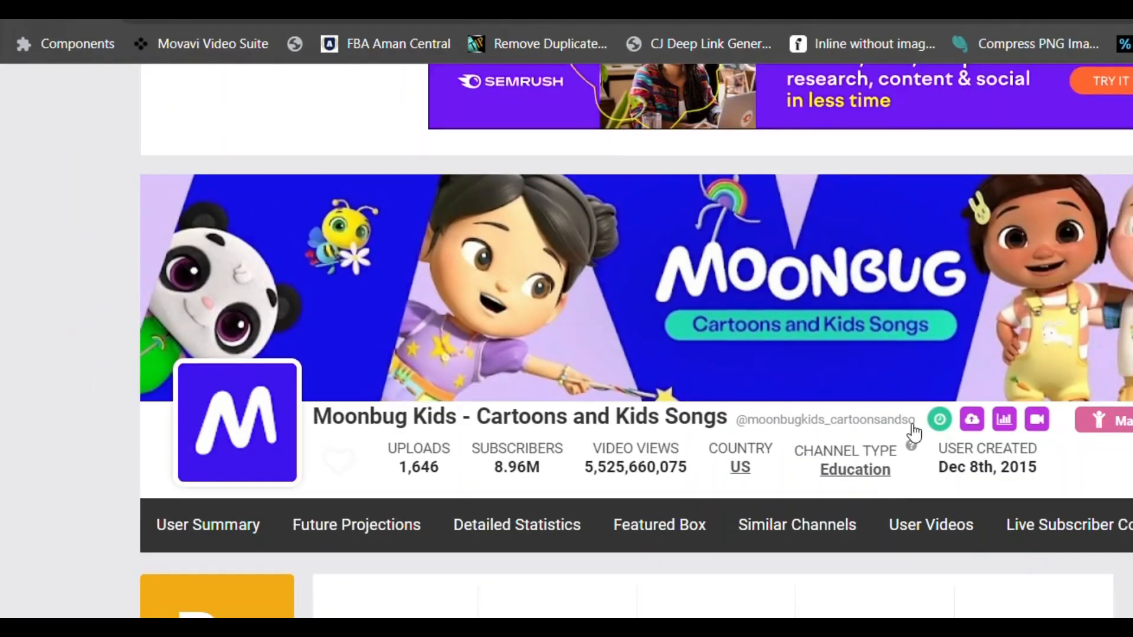
Examine the Moonbug Kids channel's Social Blade statistics, including its ranks and estimated monthly and yearly earnings
scroll(921, 433, down, 4)
scroll(451, 87, down, 5)
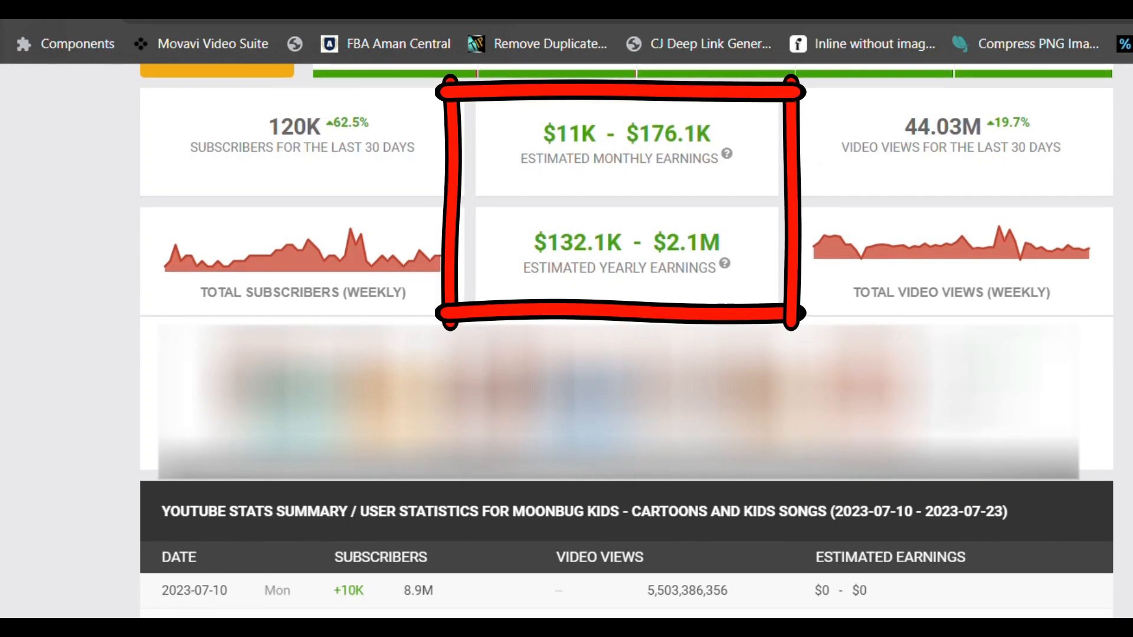
scroll(627, 341, down, 1)
scroll(627, 341, up, 4)
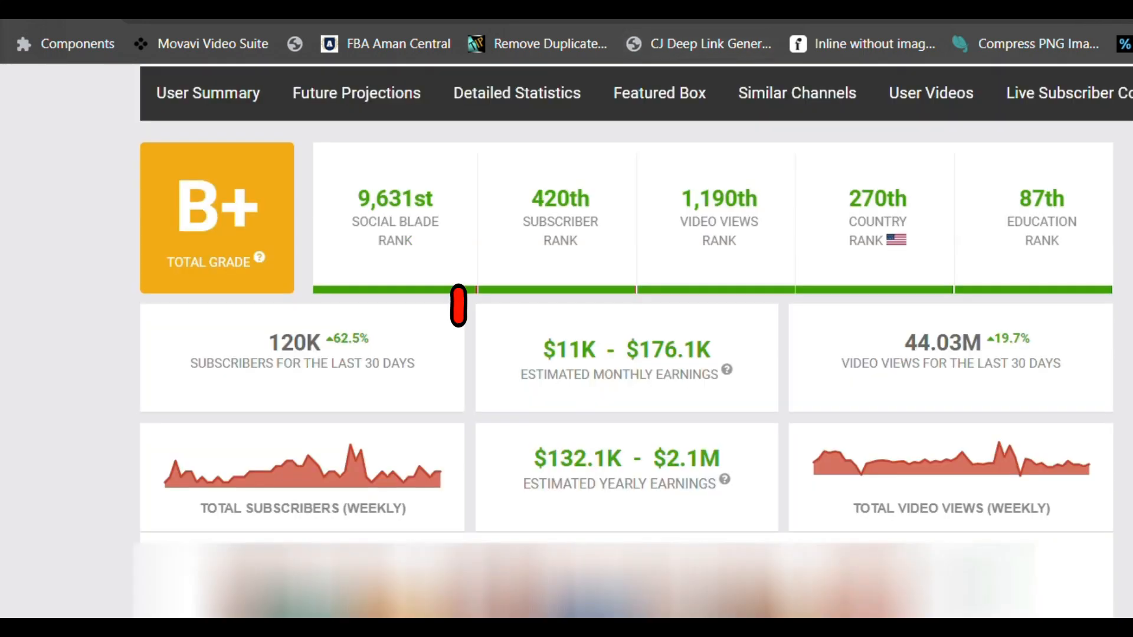